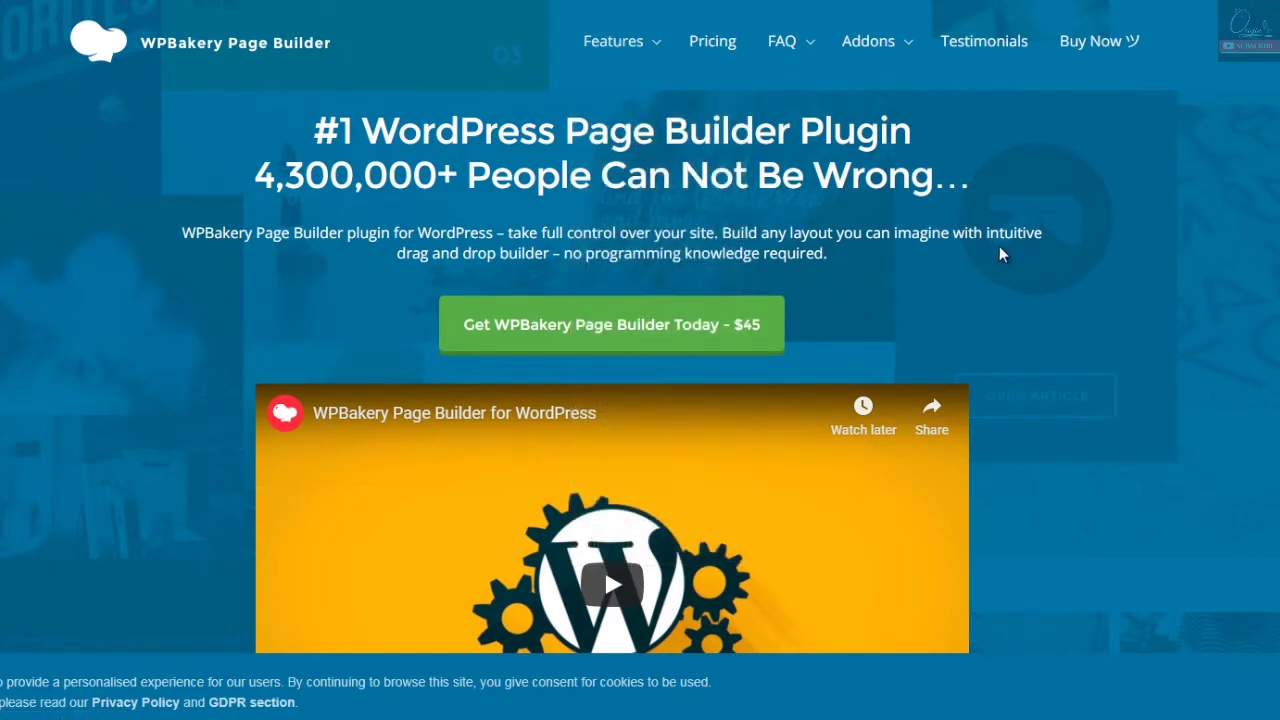
- Look through the WPBakery Page Builder home page for its editor, theme support, template library, API, support, grid builder and responsive design features
scroll(1001, 254, "down", 10)
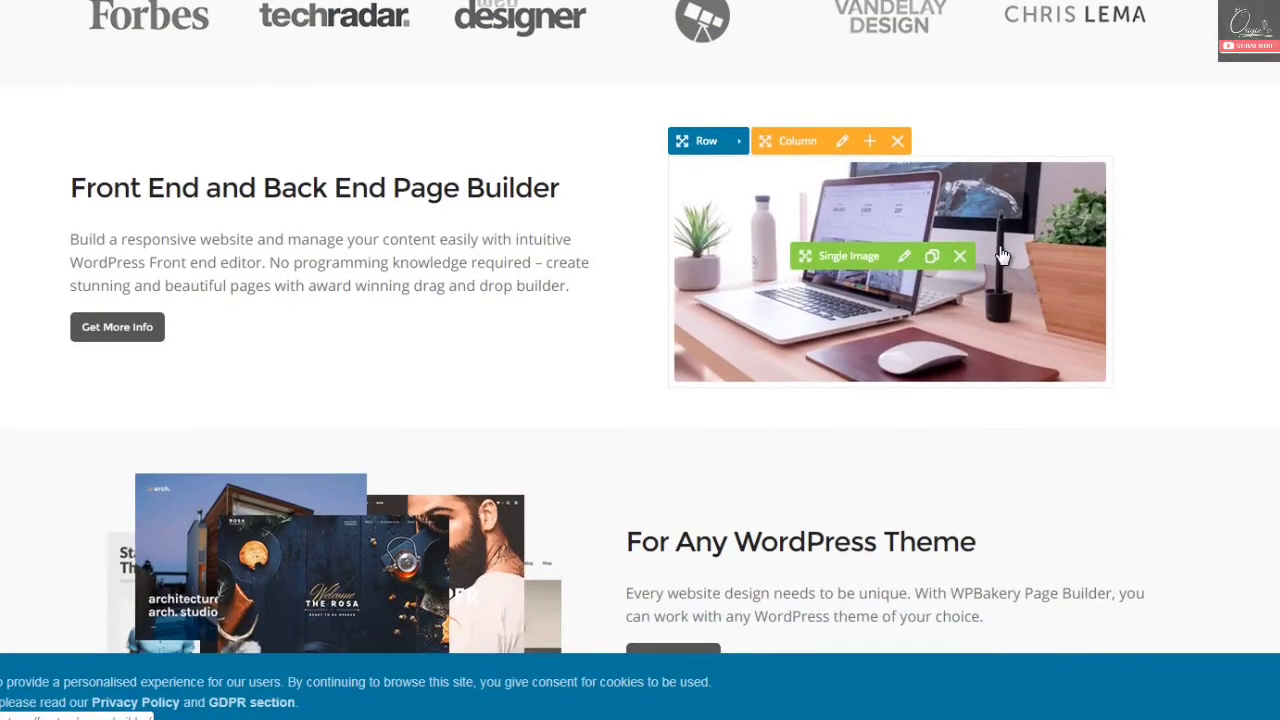
scroll(1002, 254, "down", 2)
scroll(1002, 254, "down", 3)
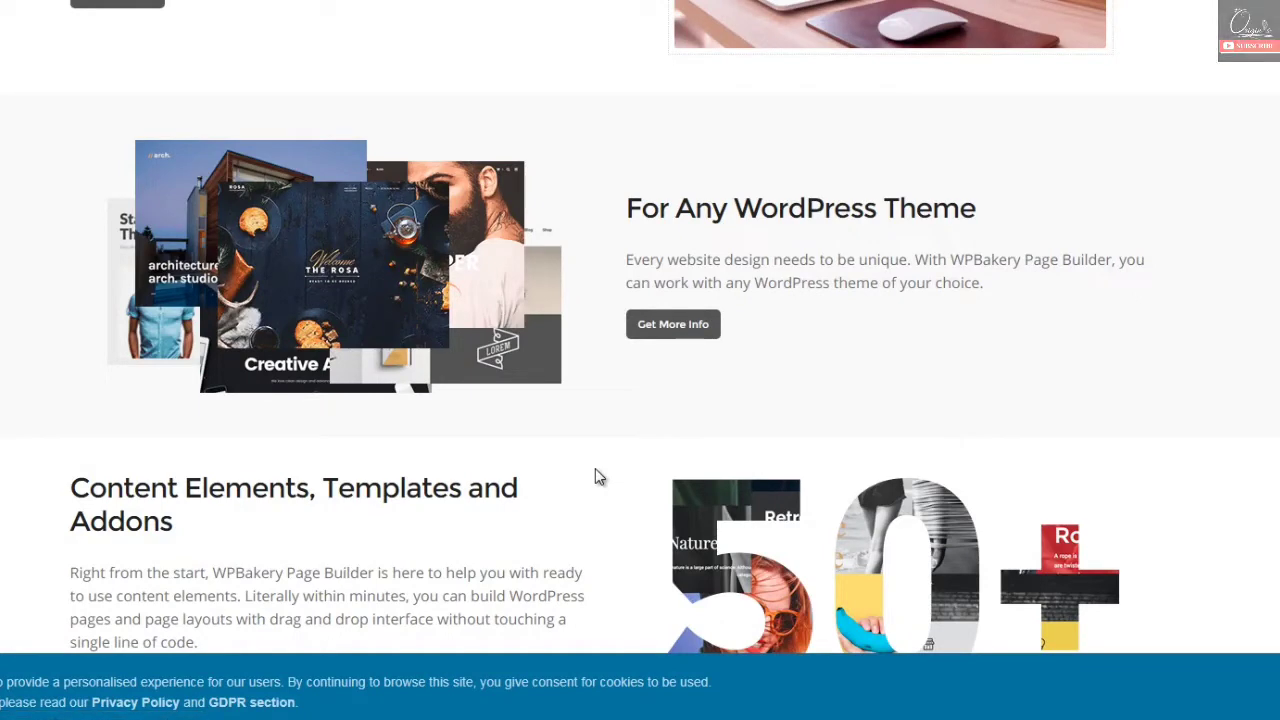
scroll(595, 468, "down", 1)
scroll(595, 477, "down", 5)
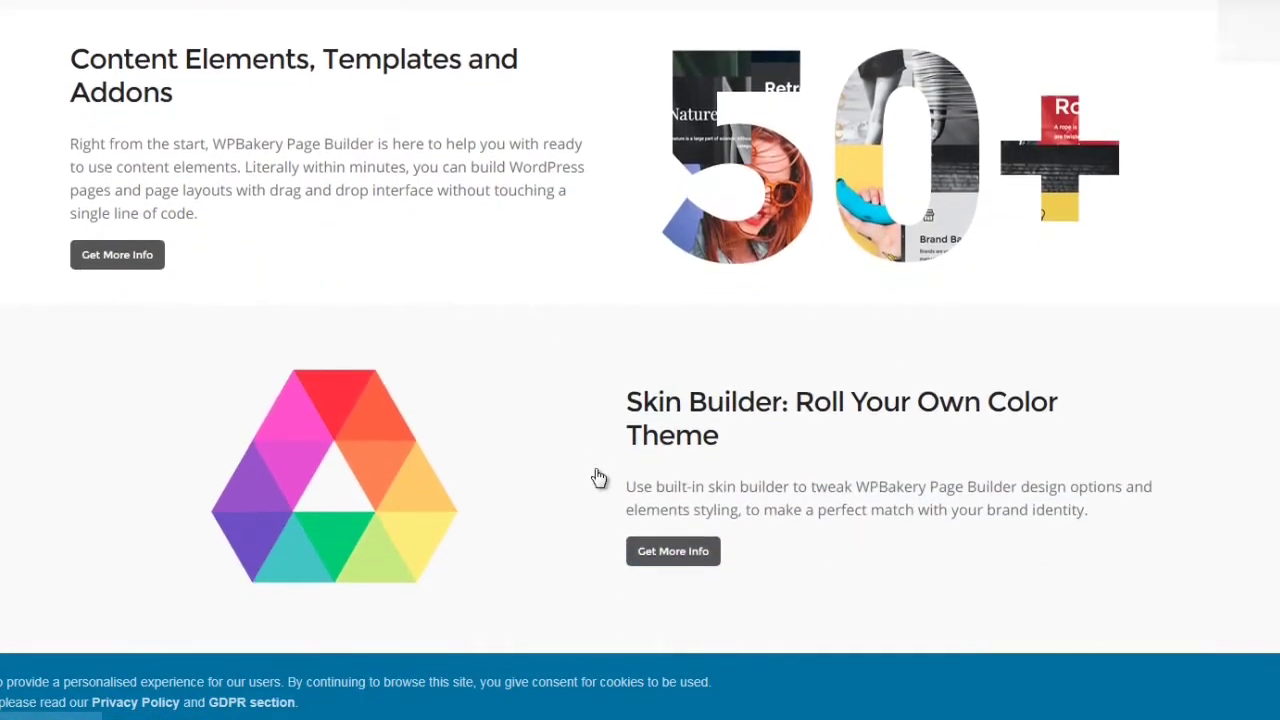
scroll(598, 477, "down", 4)
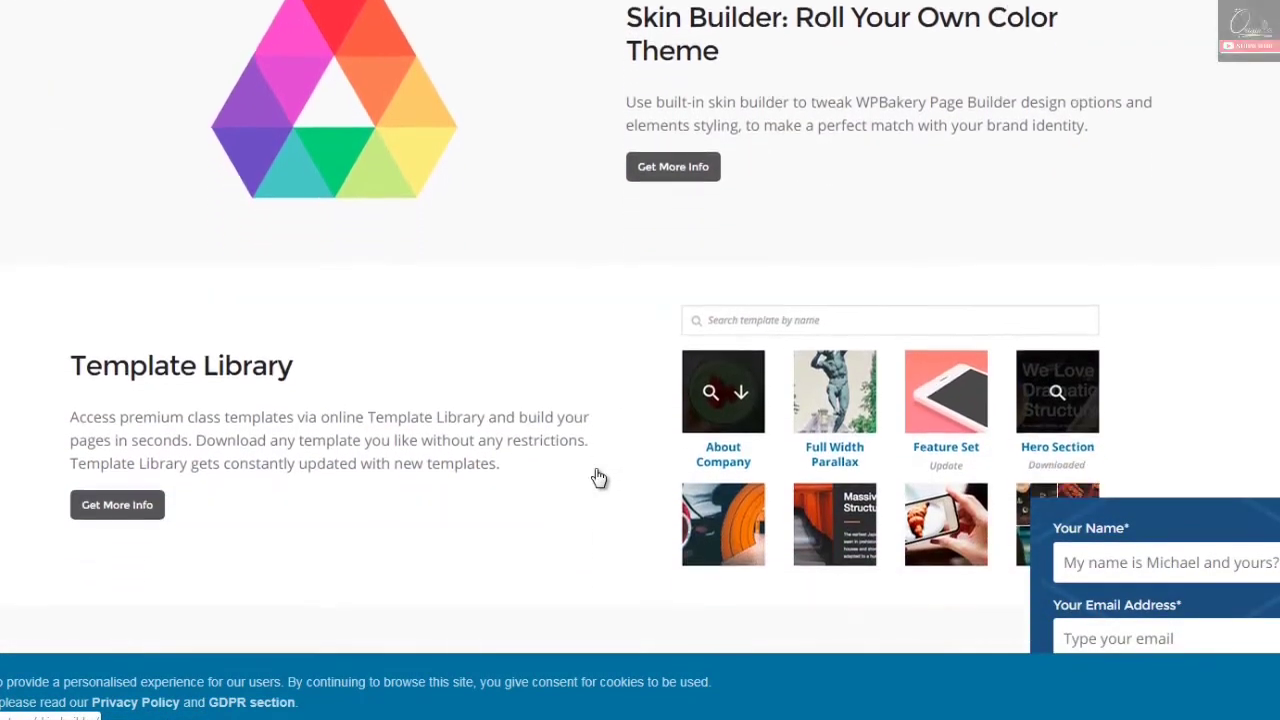
scroll(597, 477, "down", 3)
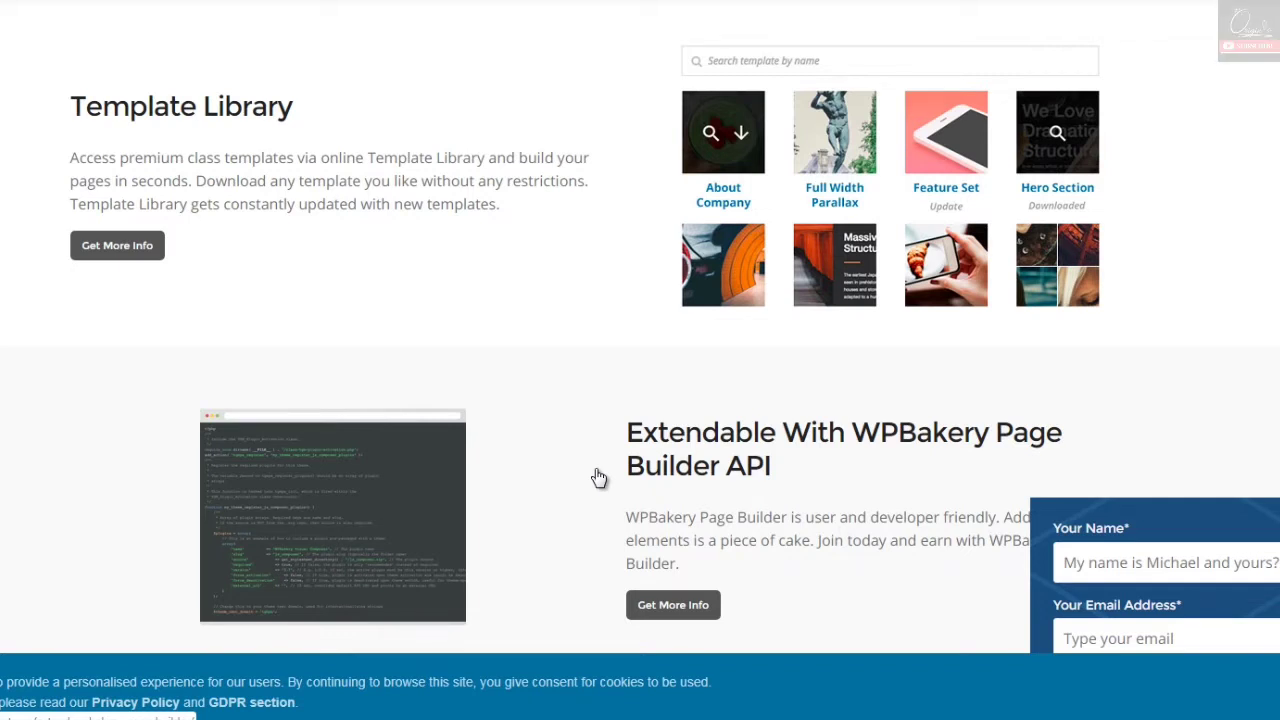
scroll(598, 477, "down", 1)
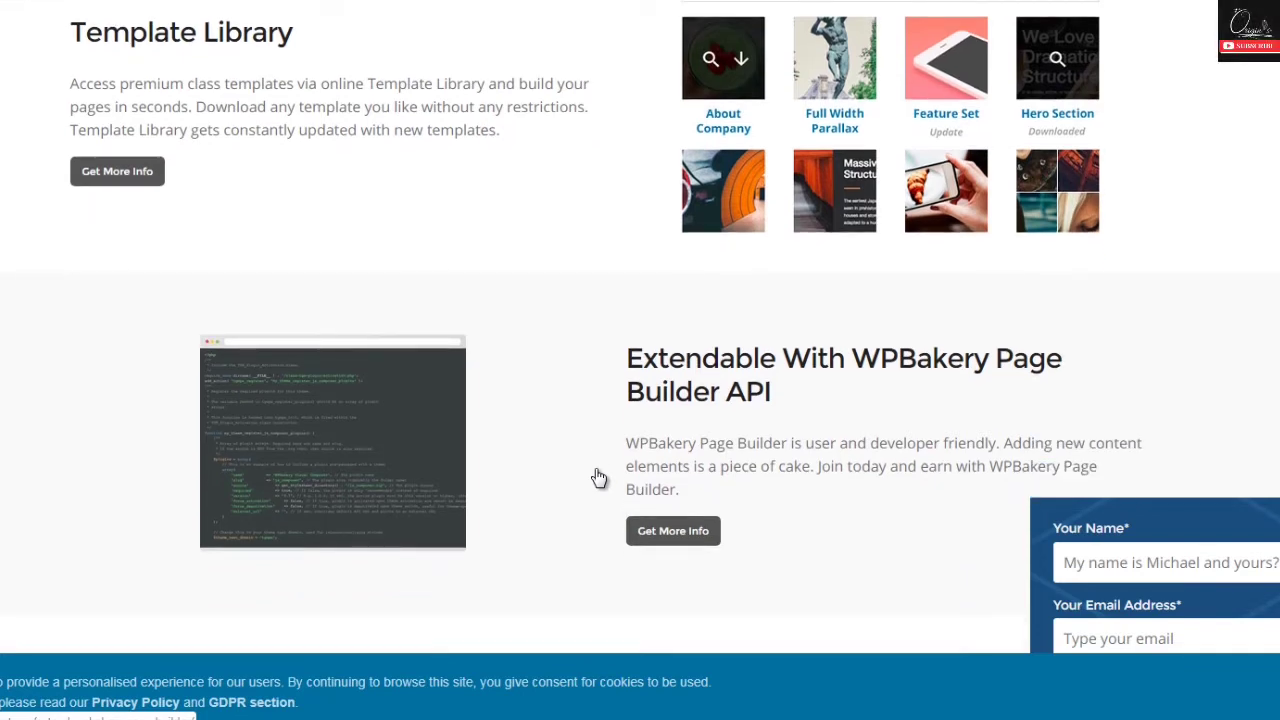
scroll(598, 477, "down", 8)
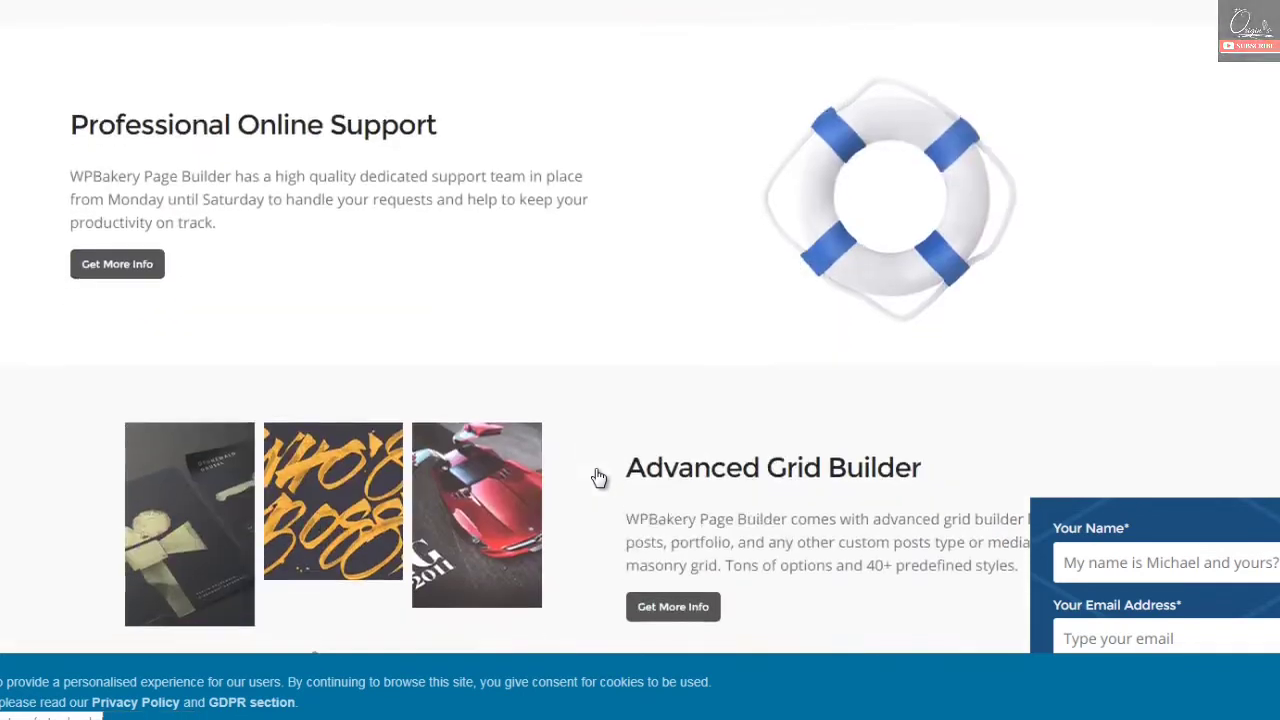
scroll(596, 477, "down", 5)
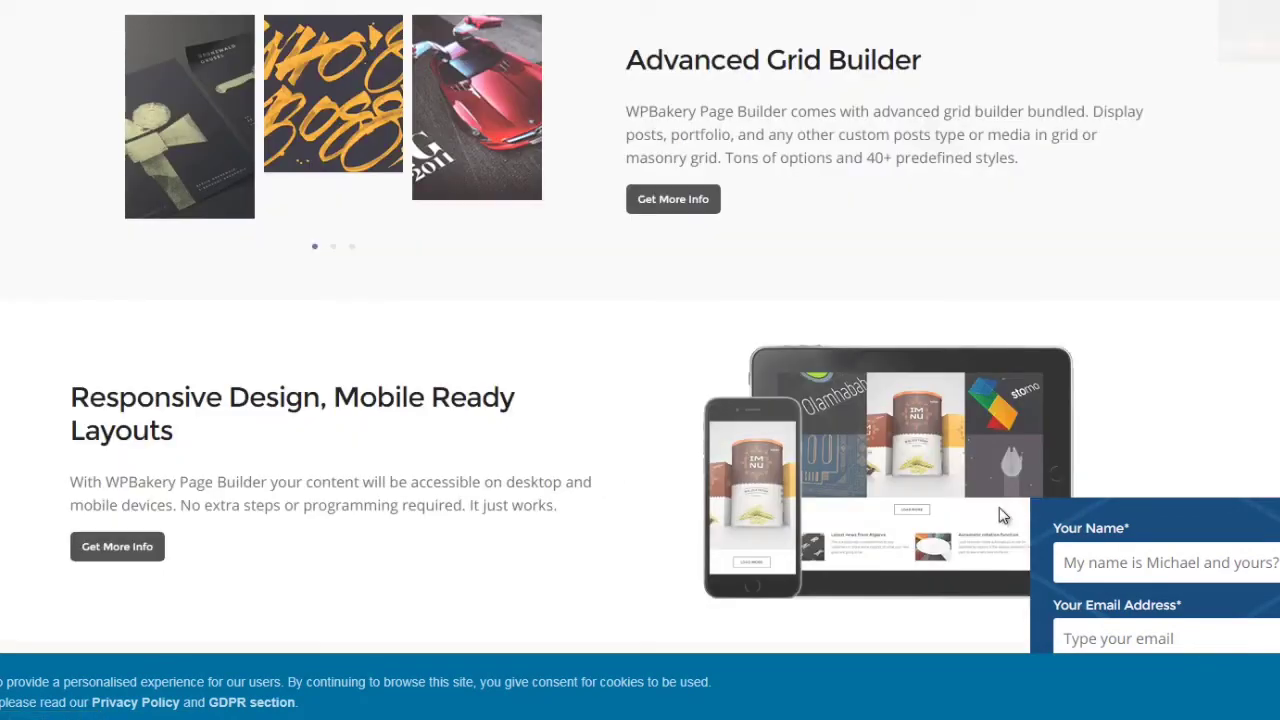
scroll(640, 360, "up", 20)
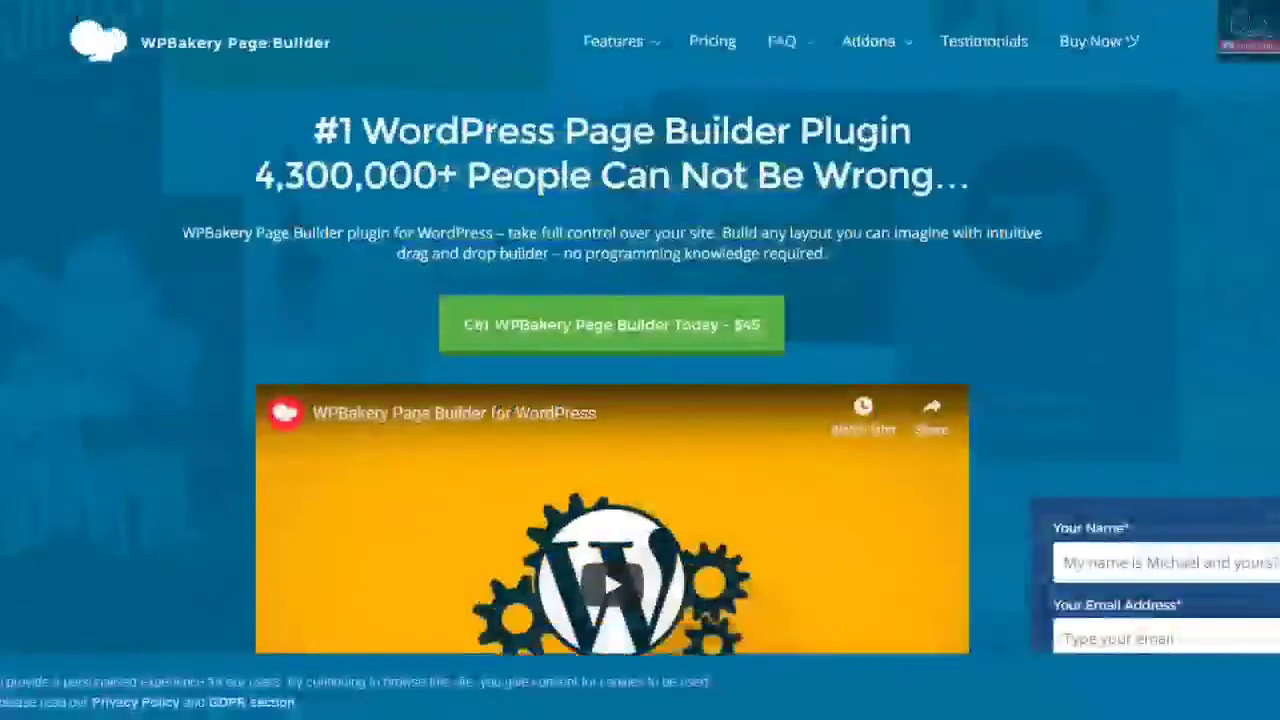
mouse_move(643, 46)
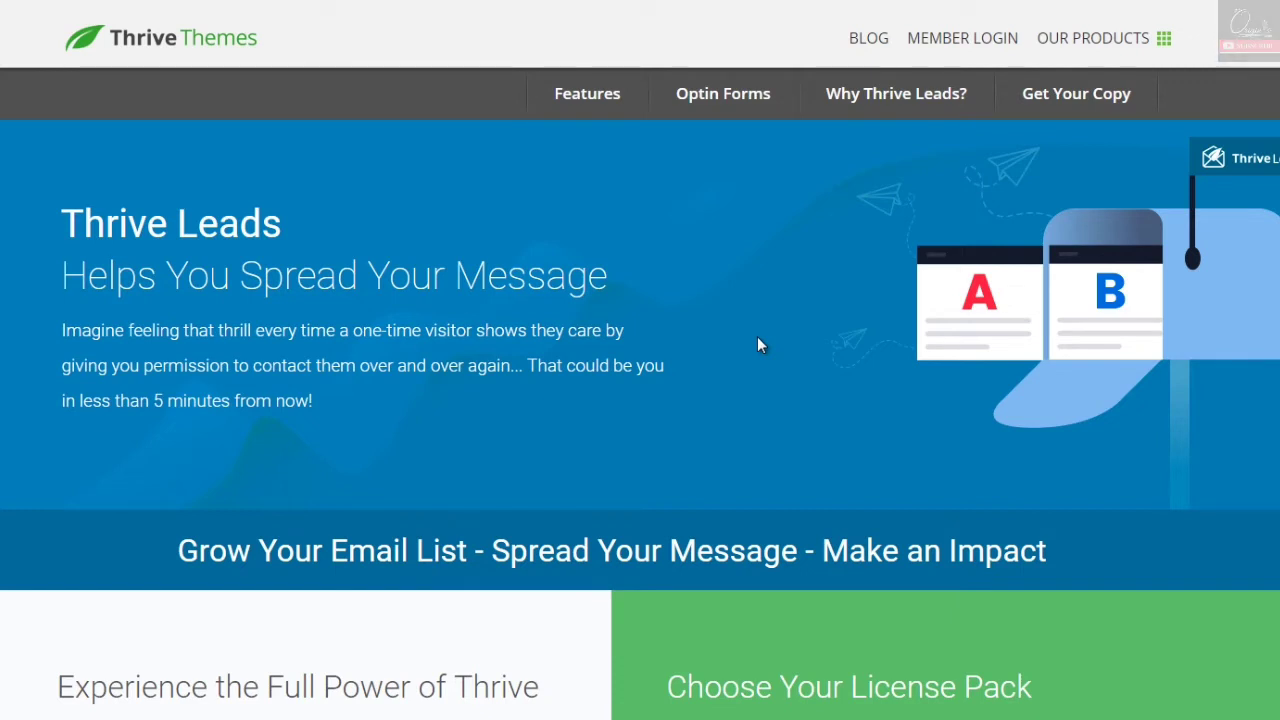
- Examine the Thrive Leads page's opt-in form features, license pack prices, membership offer and getting started plan
left_click_drag(1214, 155, 1262, 135)
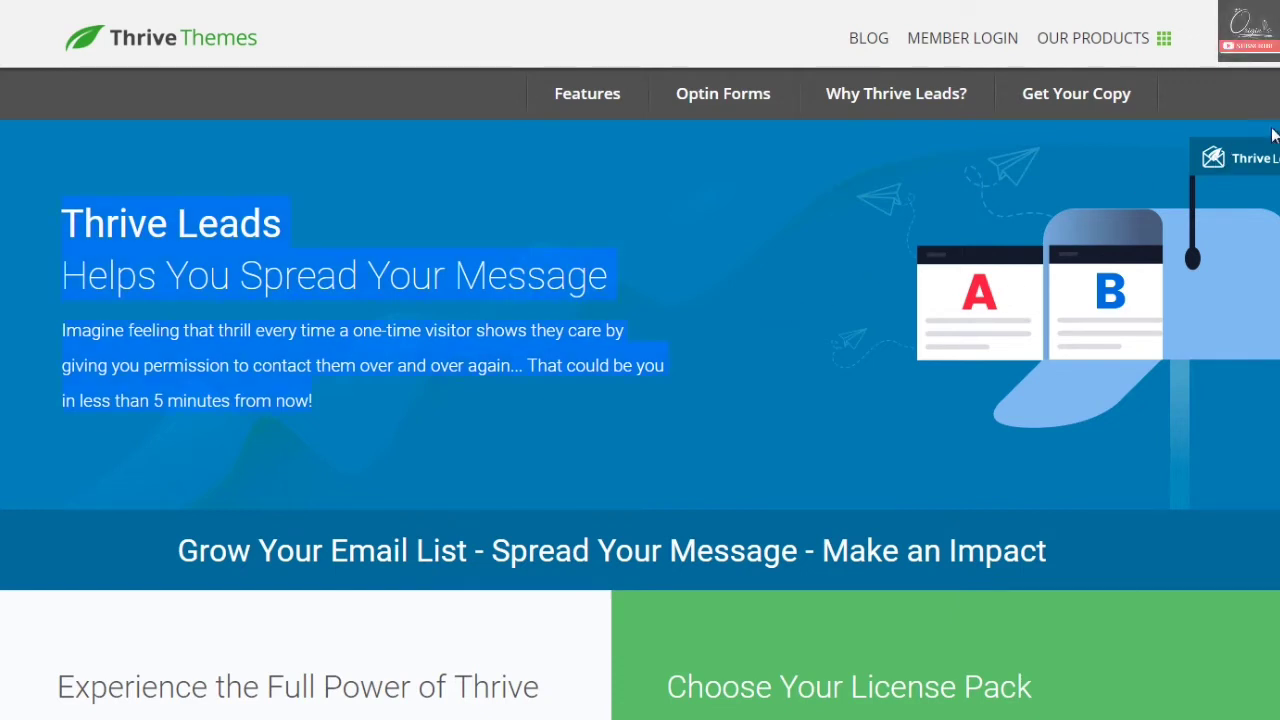
scroll(640, 360, "down", 5)
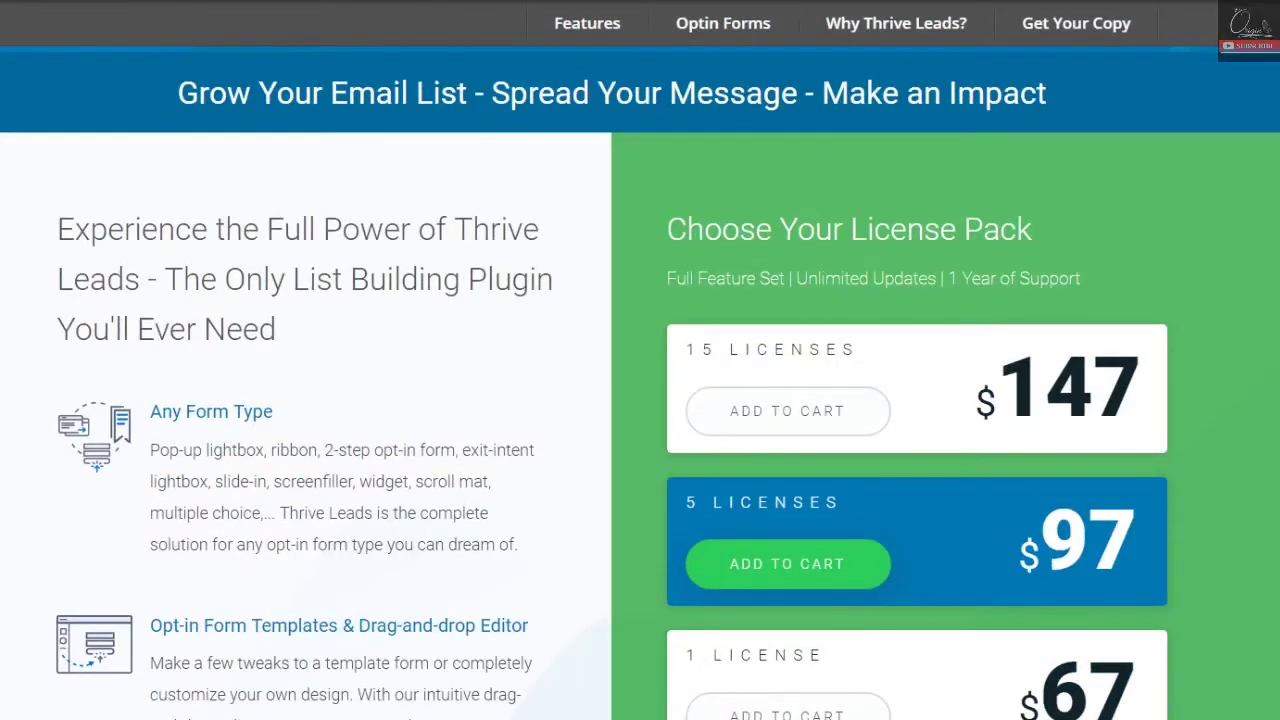
scroll(640, 380, "down", 3)
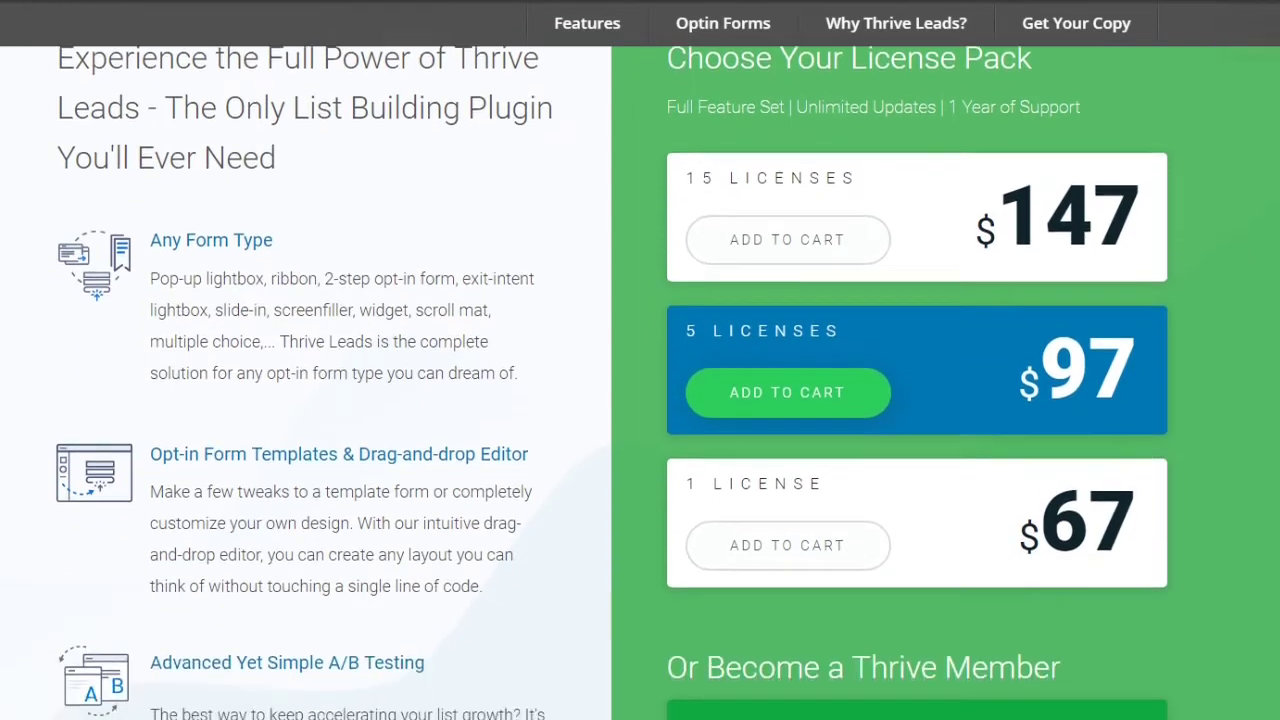
scroll(640, 380, "down", 2)
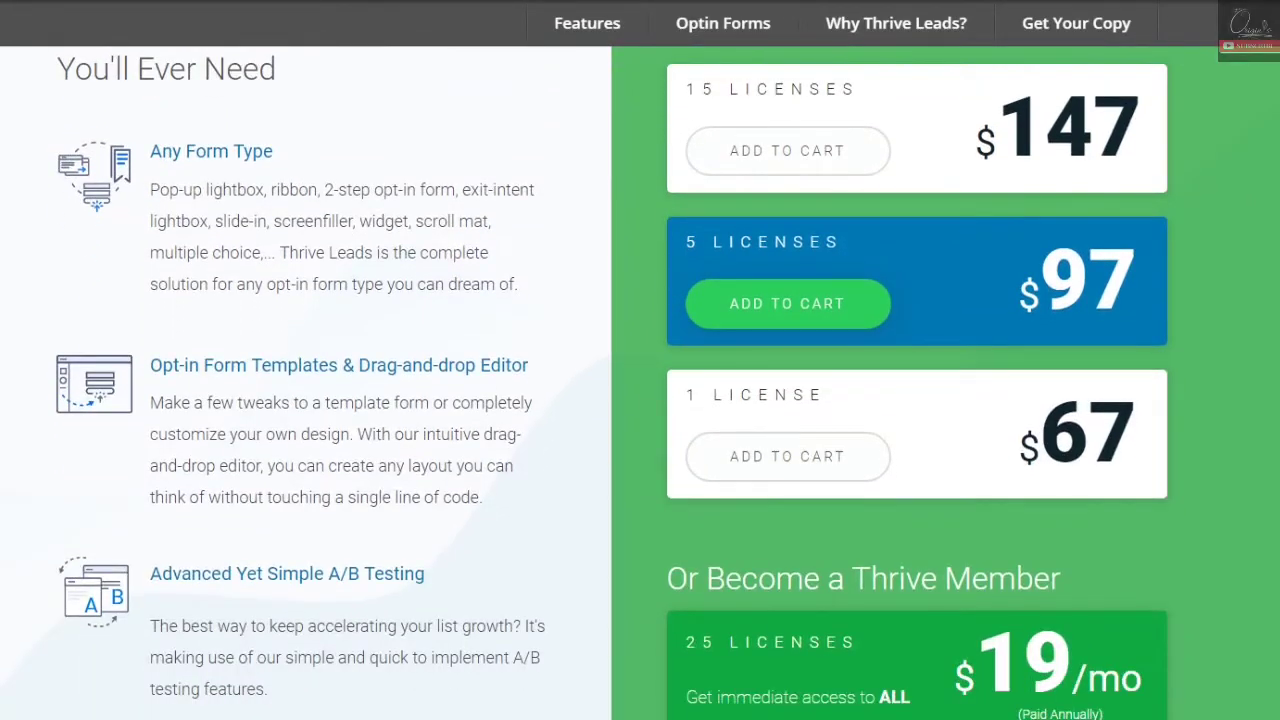
scroll(640, 380, "down", 1)
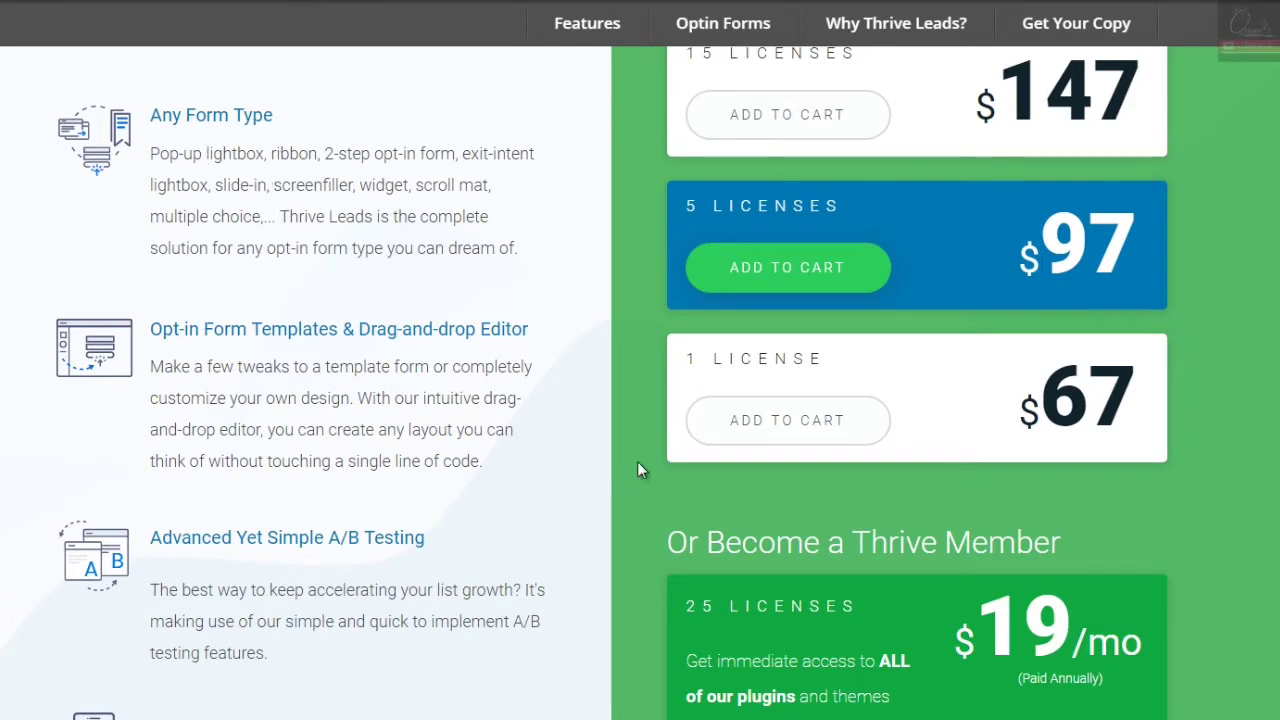
scroll(640, 383, "down", 6)
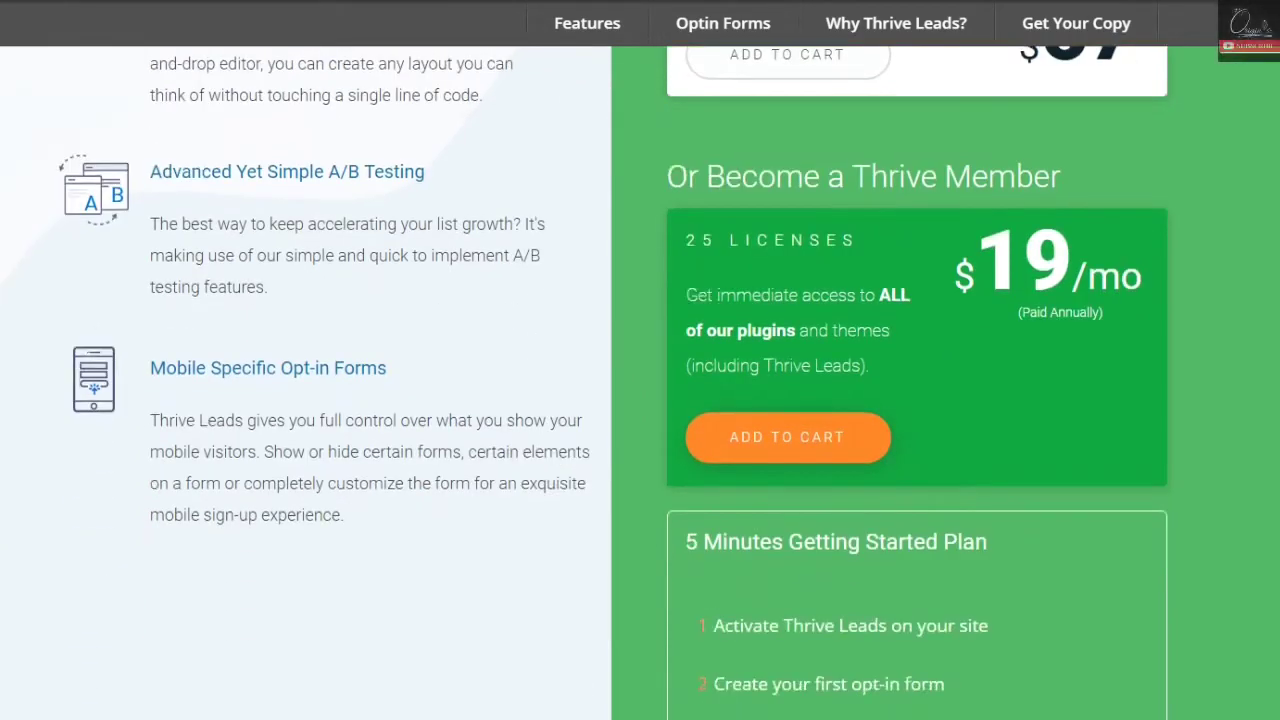
scroll(640, 383, "down", 2)
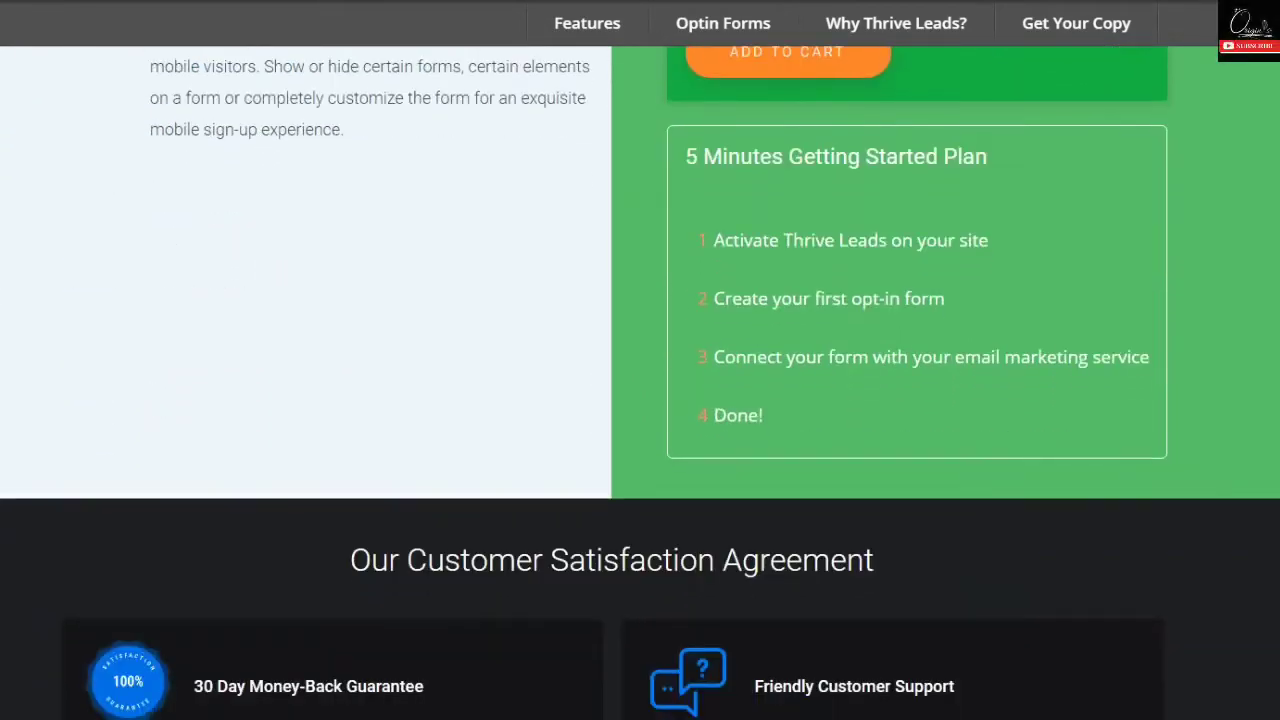
scroll(640, 383, "down", 1)
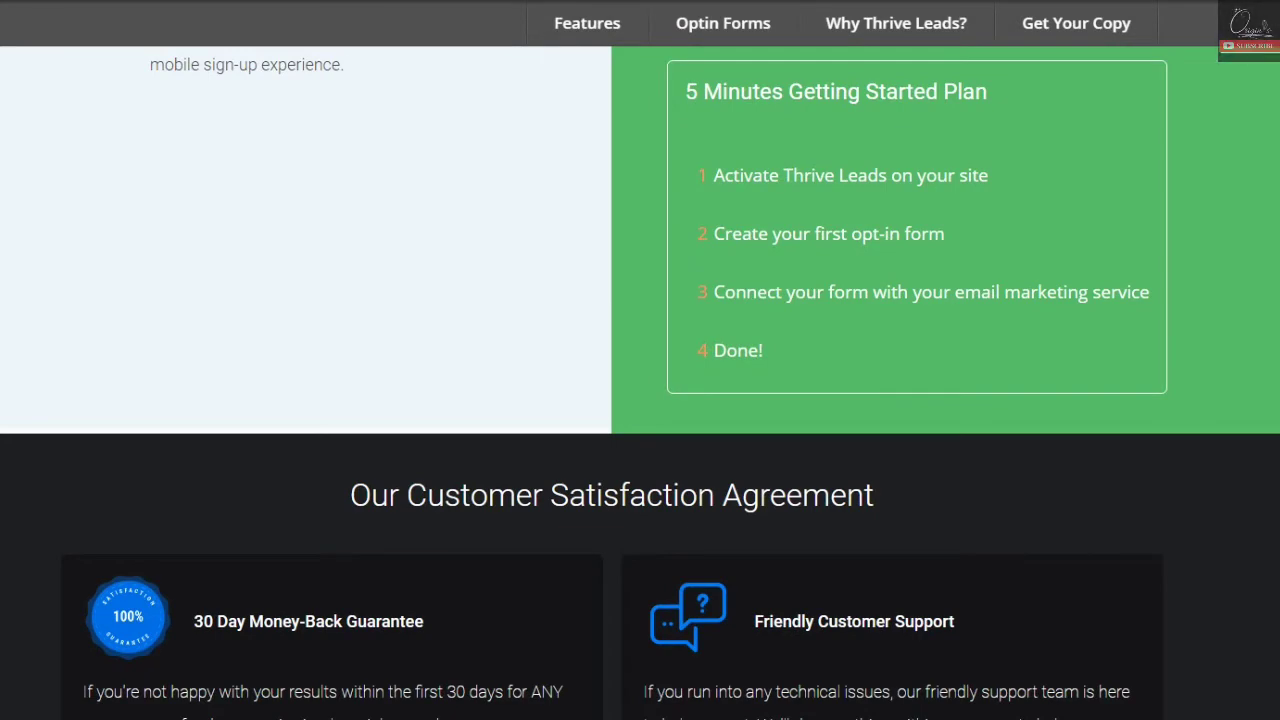
- Review the Thrive Leads customer satisfaction agreement, FAQ and full list of opt-in form types and features
scroll(640, 383, "down", 4)
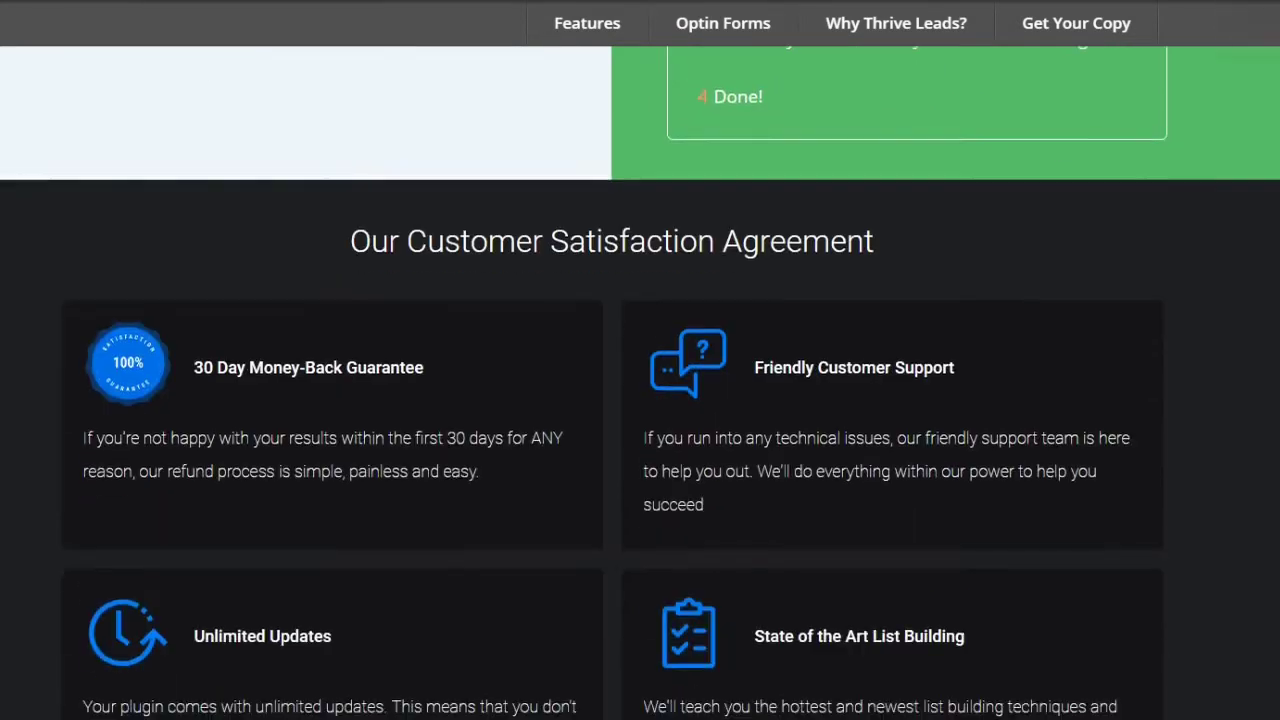
scroll(640, 383, "down", 5)
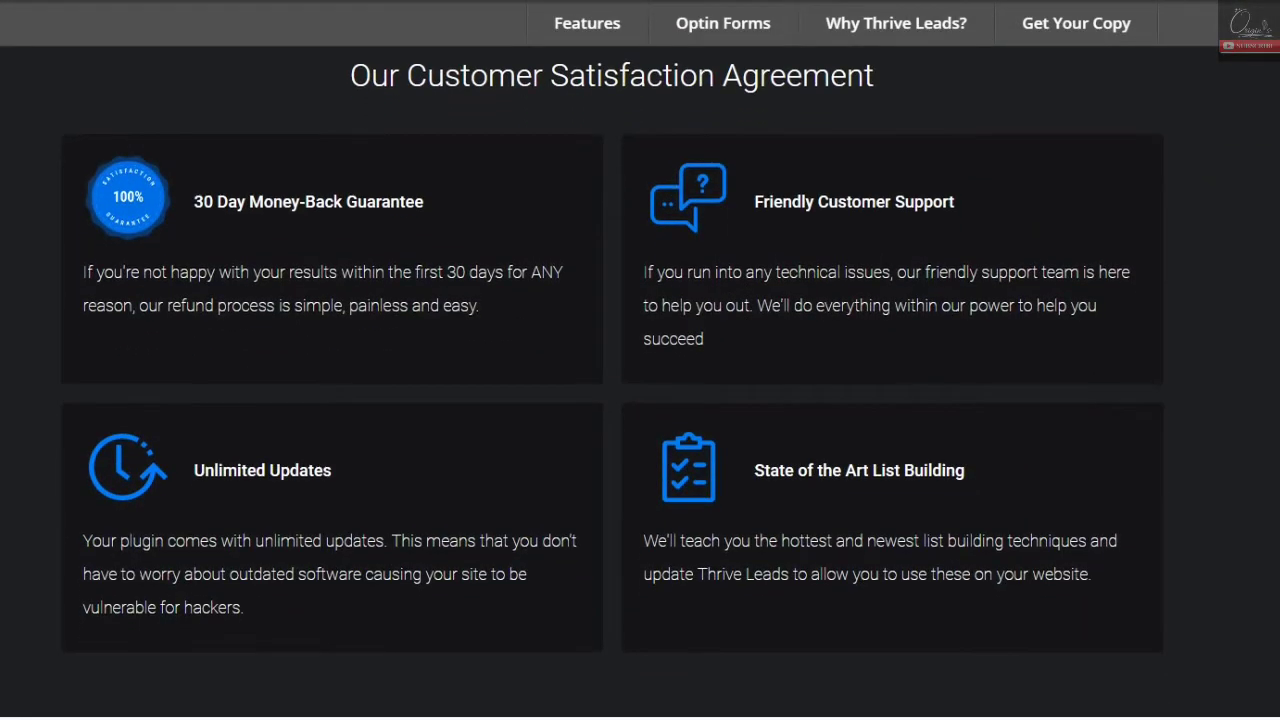
scroll(640, 383, "down", 4)
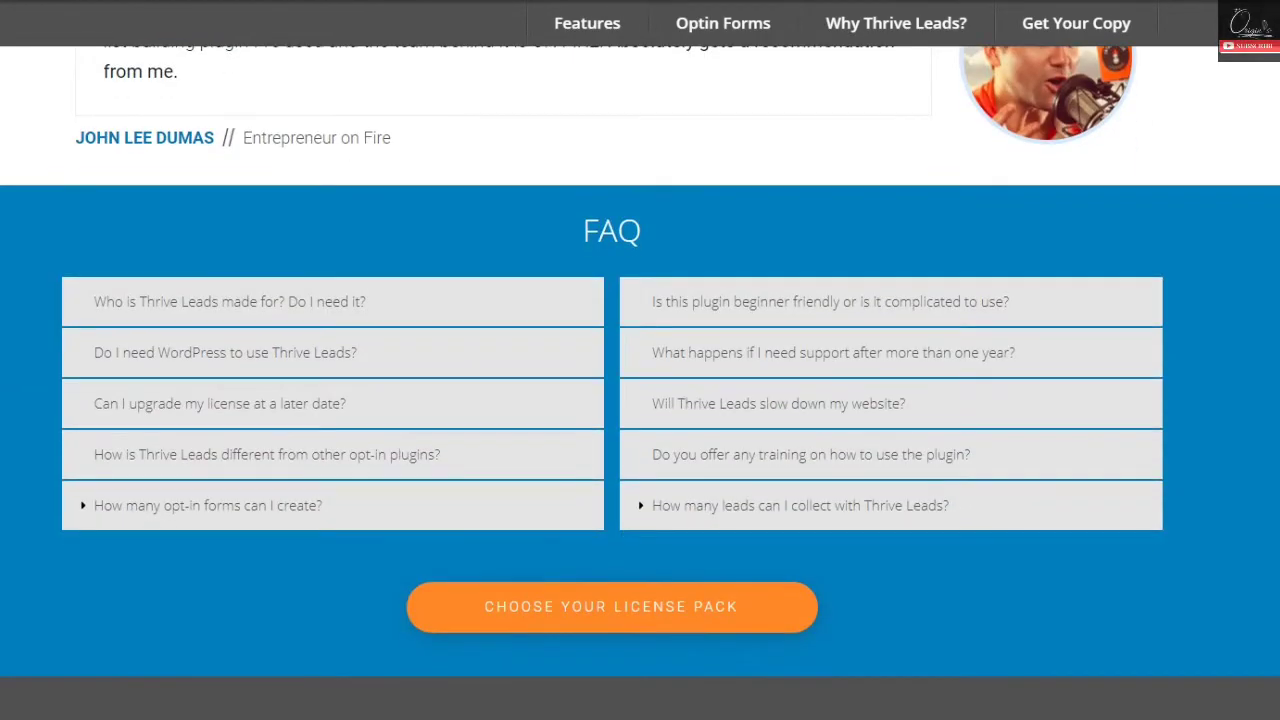
scroll(640, 383, "down", 4)
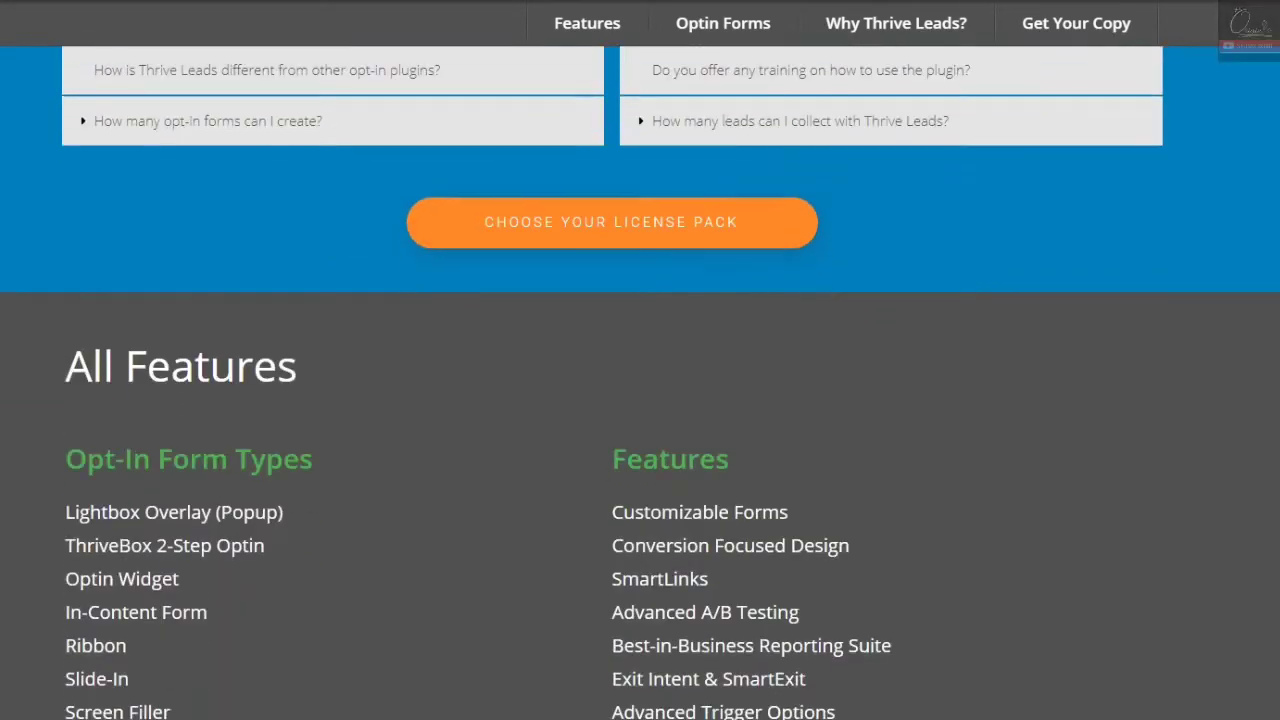
scroll(640, 383, "down", 2)
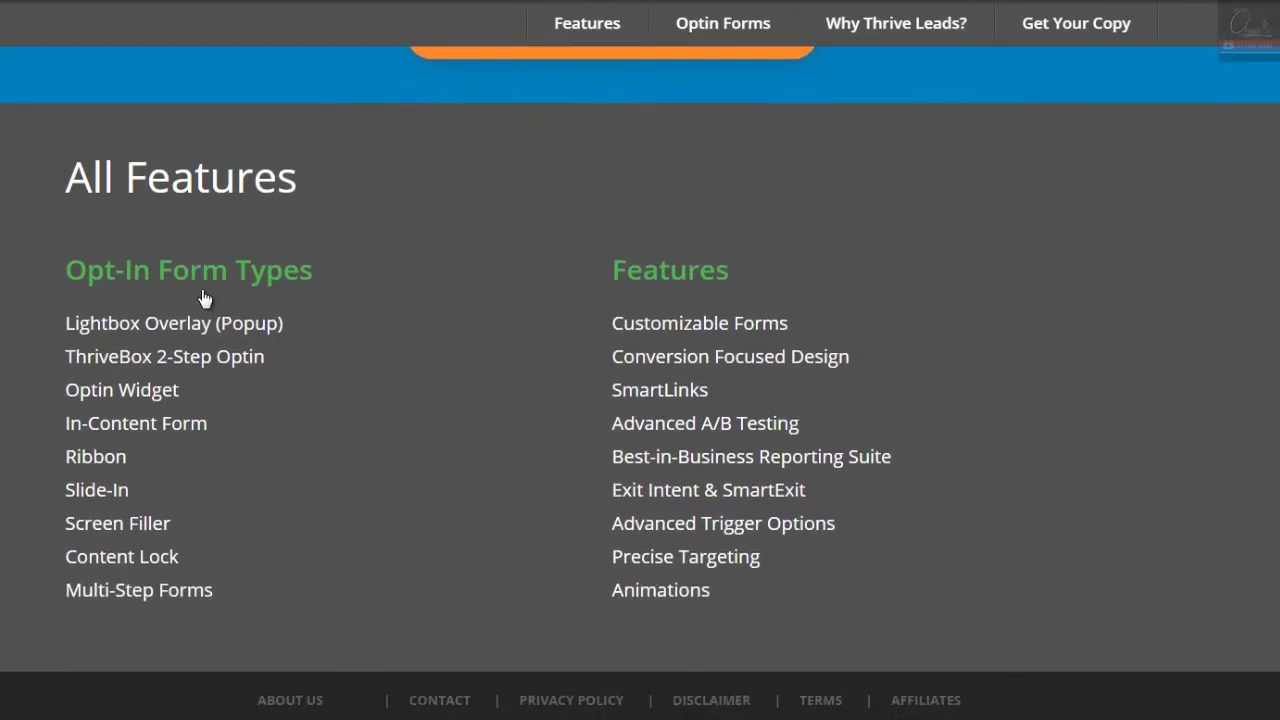
scroll(640, 383, "up", 20)
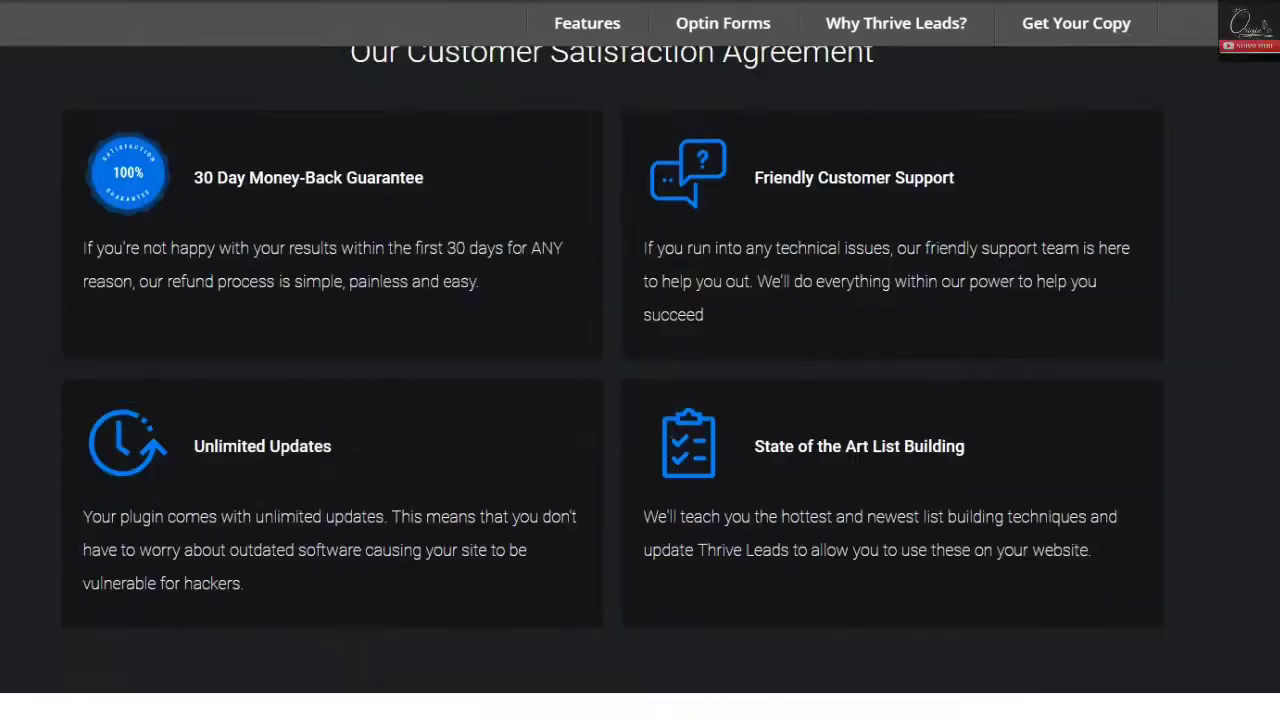
scroll(1219, 293, "down", 3)
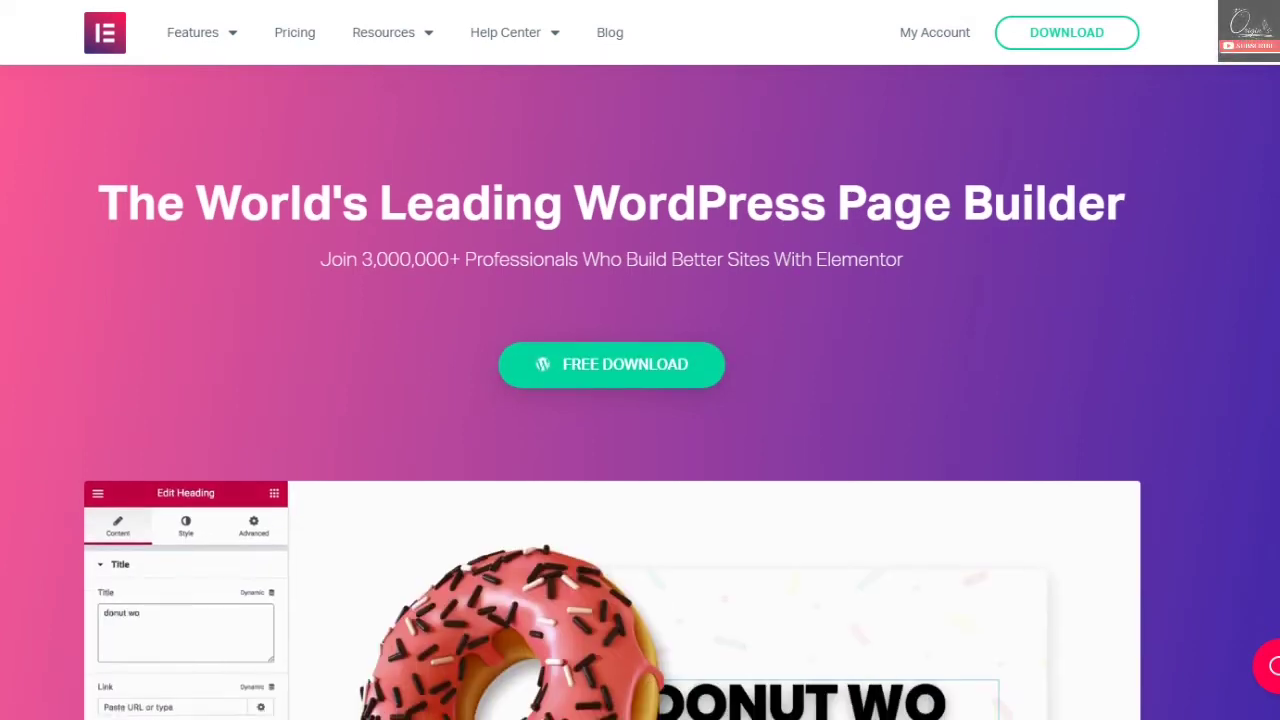
- Examine the Elementor home page's live editor demo and its design and marketing sections
scroll(808, 248, "down", 3)
scroll(640, 400, "down", 2)
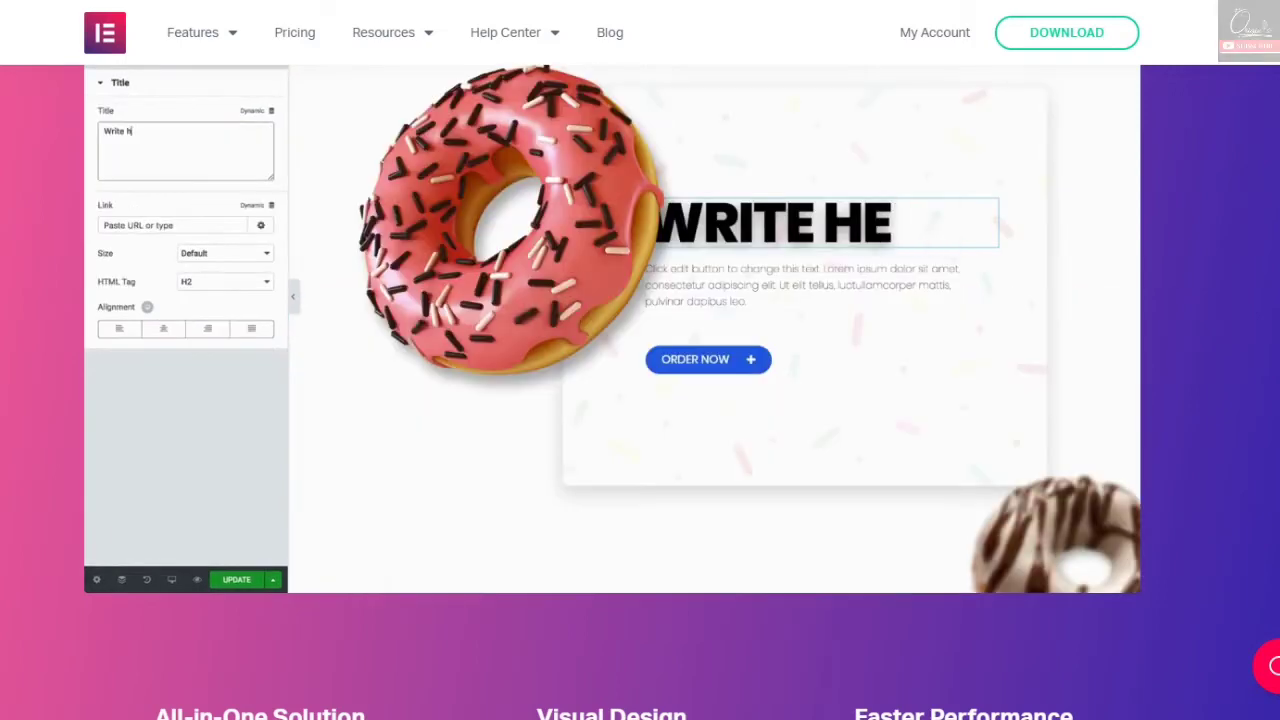
scroll(640, 390, "down", 5)
scroll(640, 390, "down", 4)
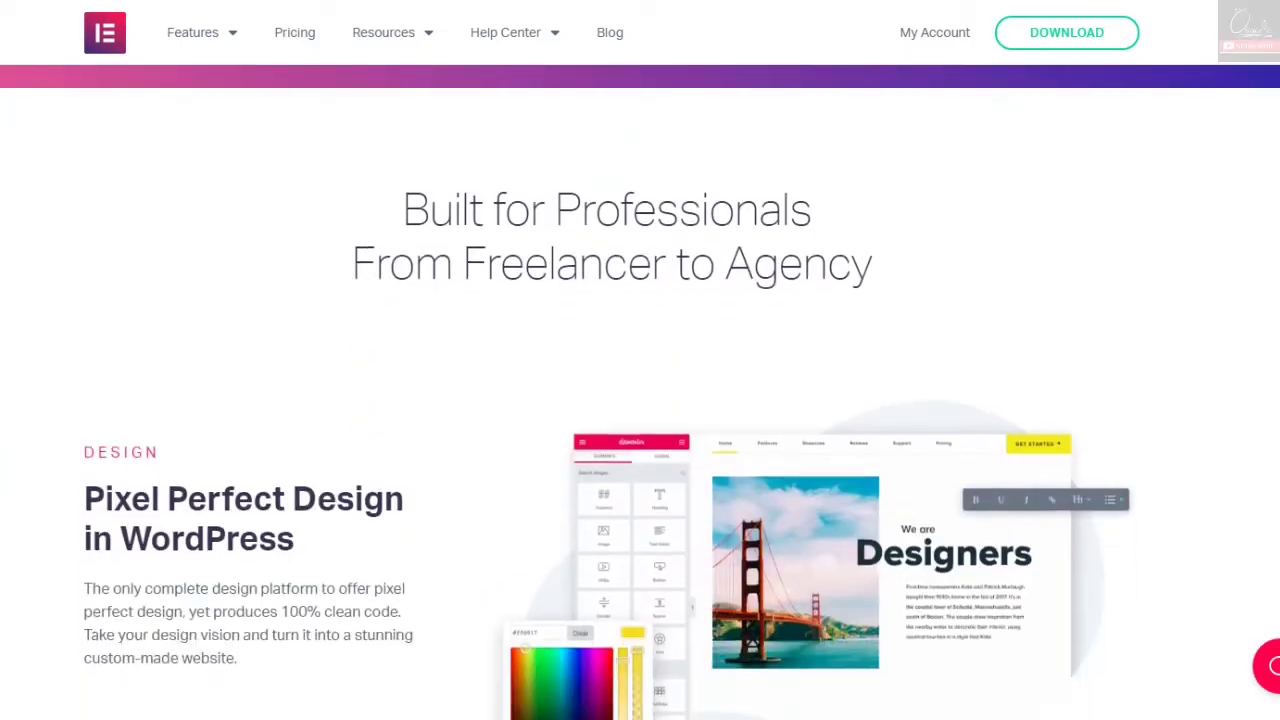
scroll(640, 390, "up", 1)
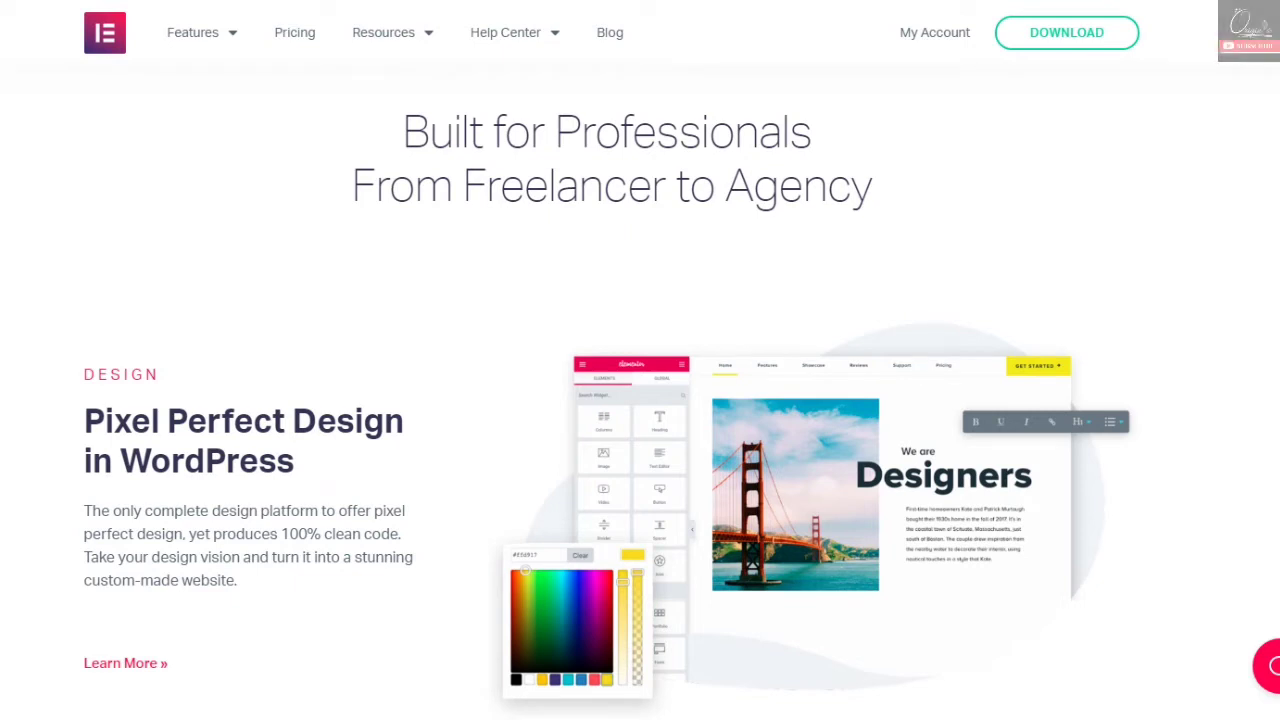
scroll(640, 400, "down", 8)
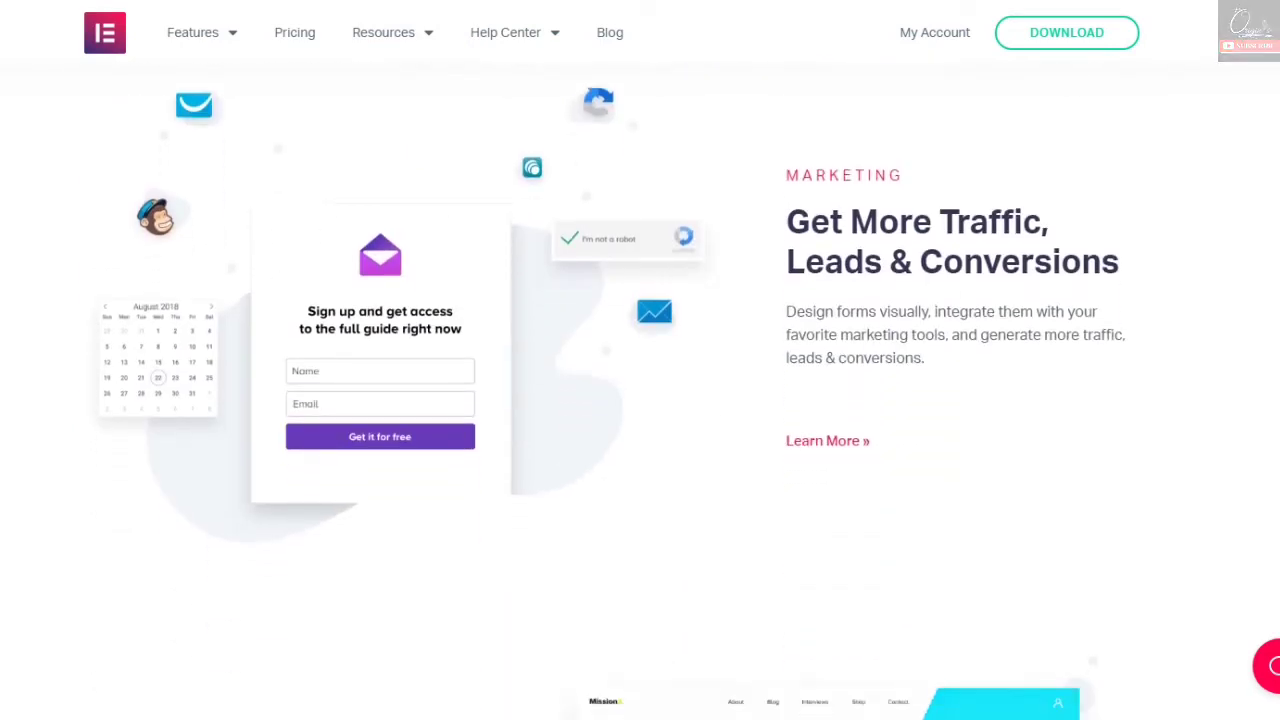
scroll(640, 400, "down", 1)
scroll(640, 400, "up", 2)
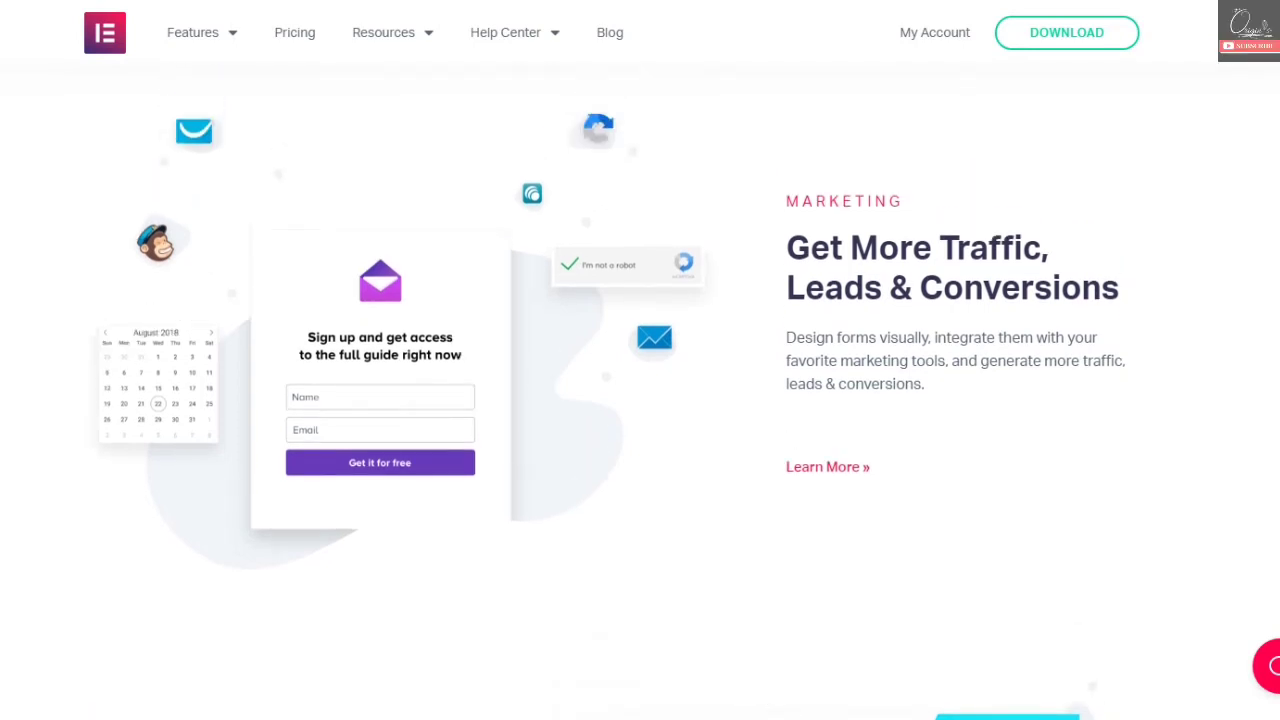
- Review Elementor's developer features, website creation showcase and user reviews further along the home page
scroll(640, 400, "down", 5)
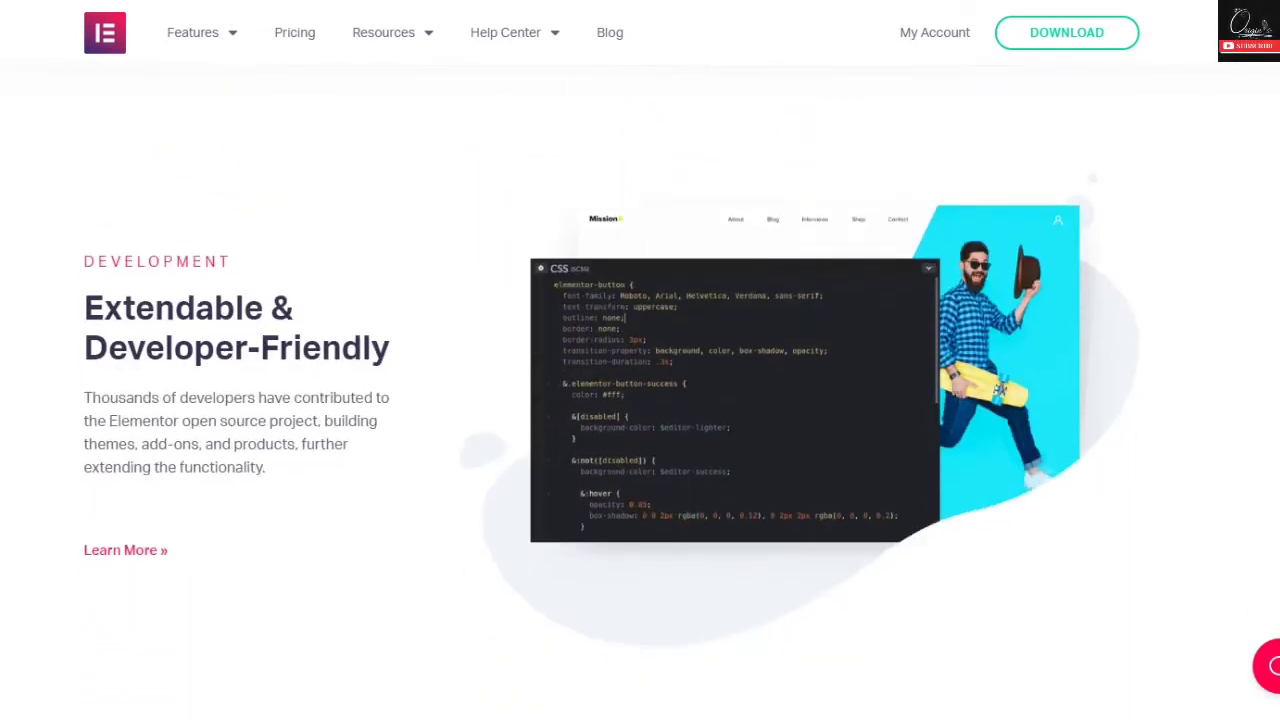
scroll(640, 400, "down", 1)
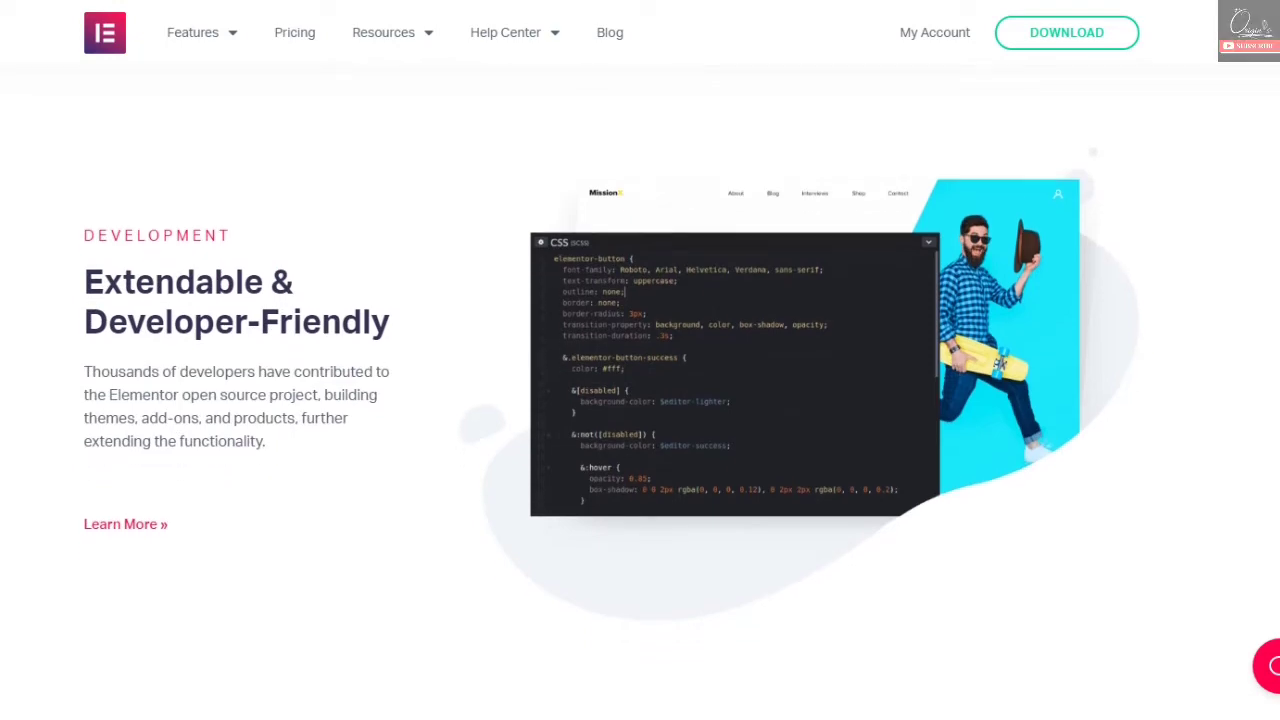
scroll(640, 400, "down", 5)
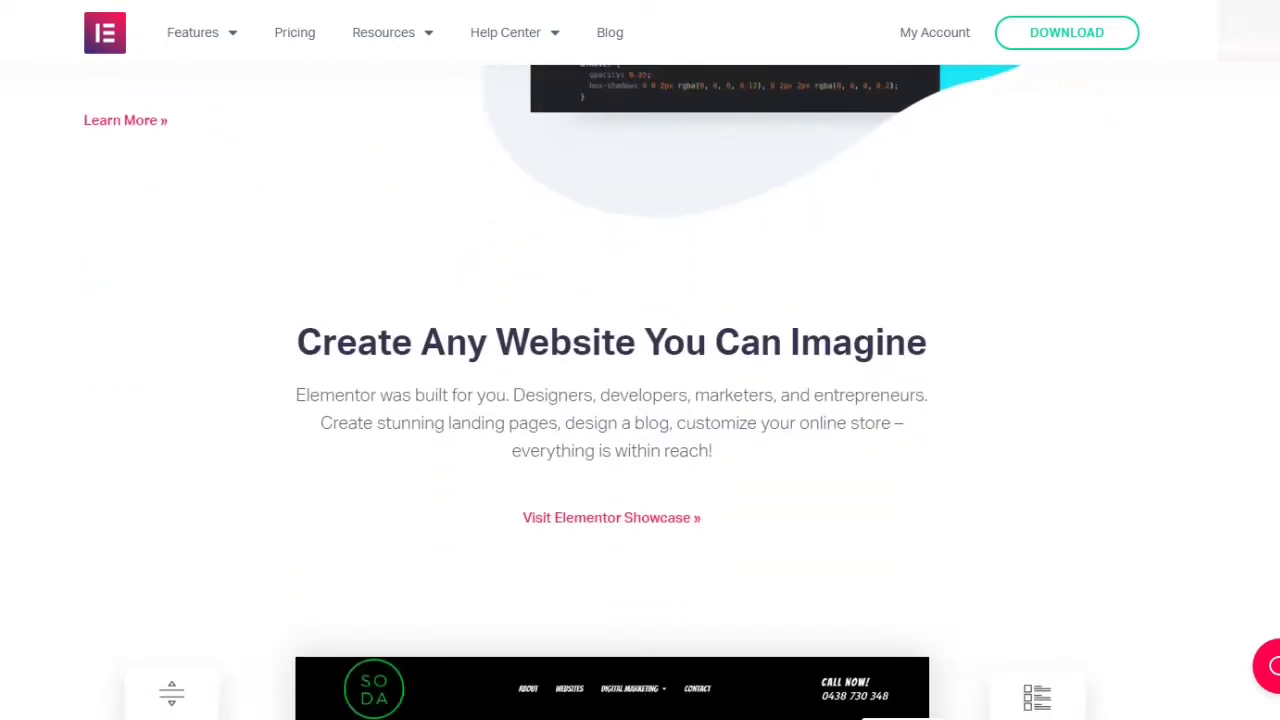
scroll(640, 400, "down", 3)
scroll(640, 400, "down", 2)
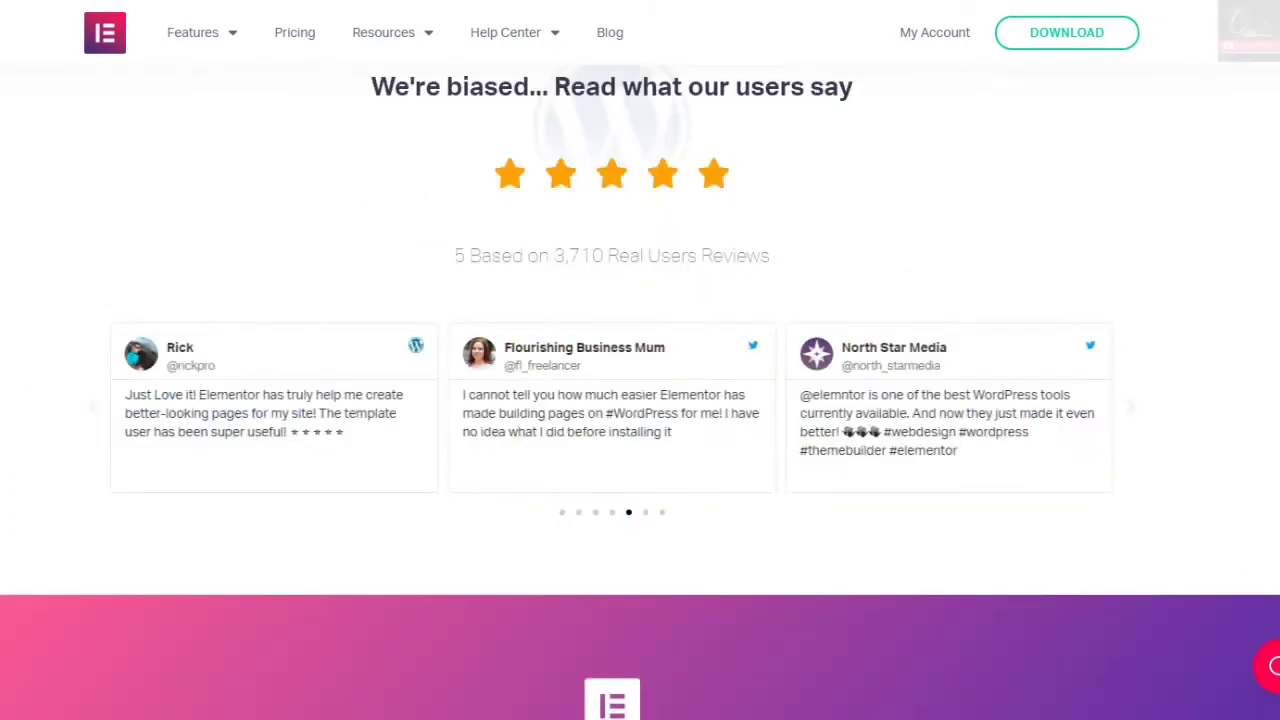
scroll(640, 400, "down", 9)
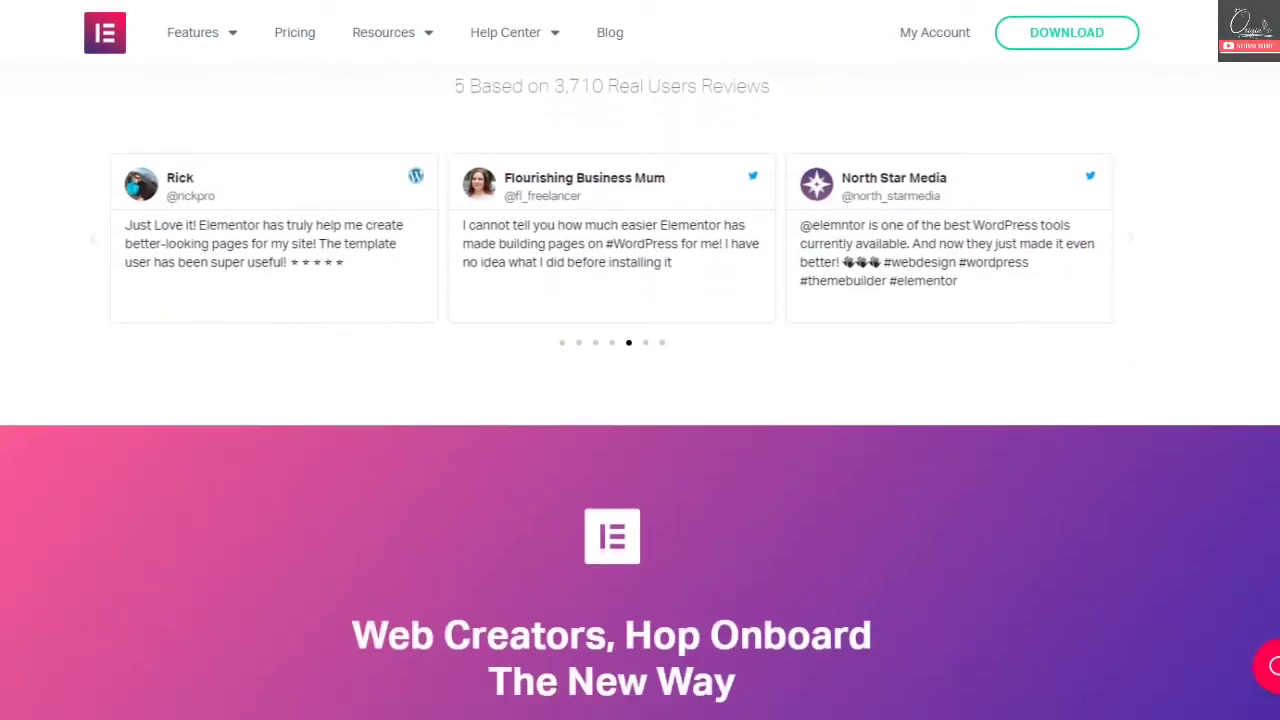
- Switch to the WordPress dashboard's installed plugins and deactivate the Classic Editor plugin
scroll(640, 400, "down", 1)
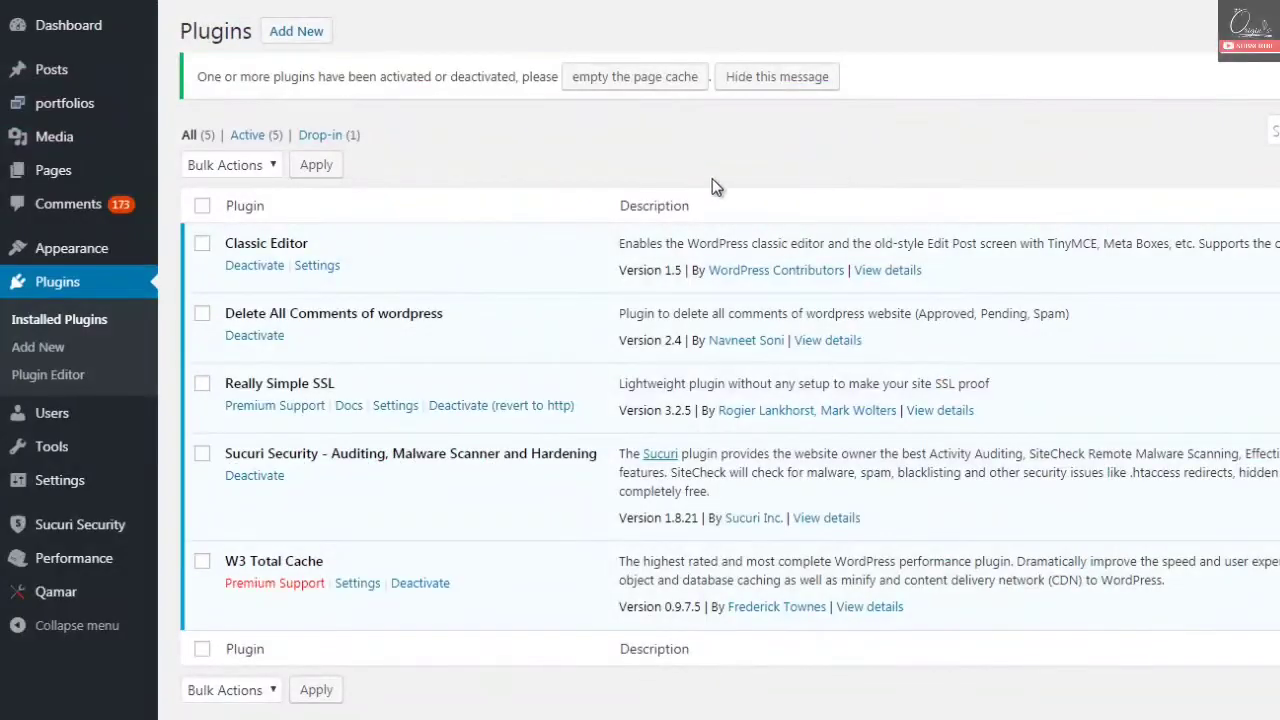
left_click(244, 268)
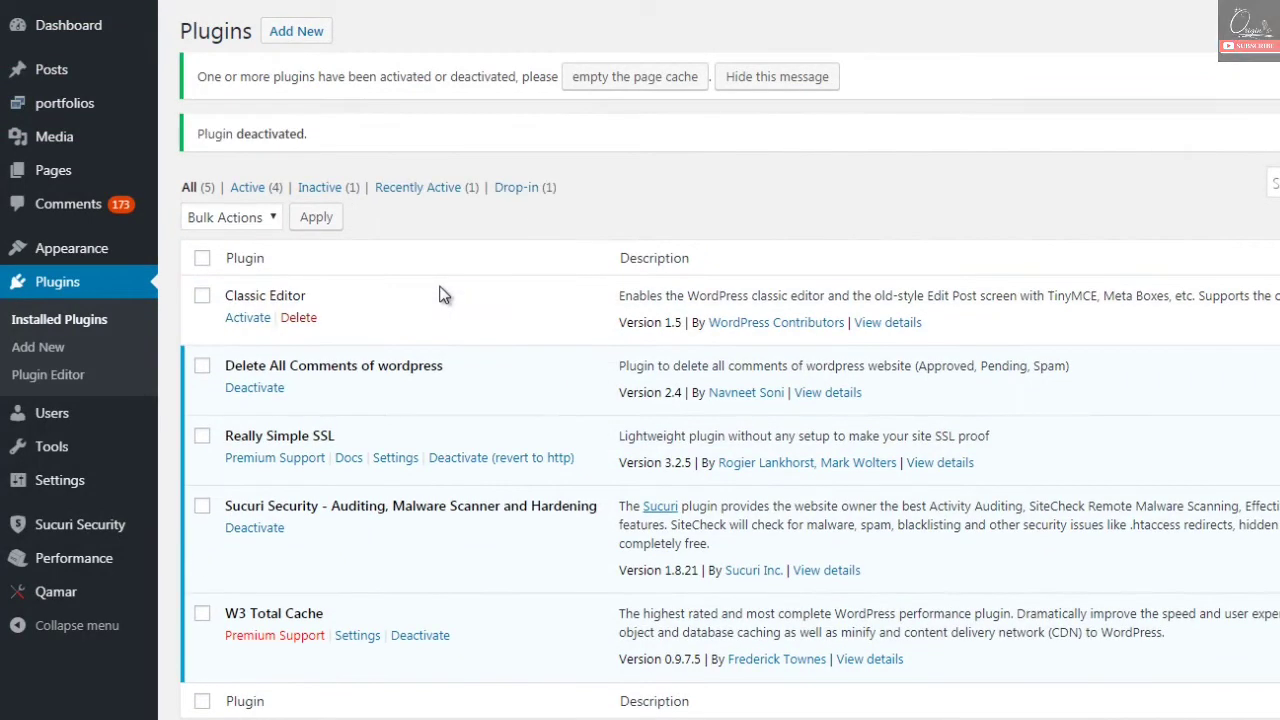
- Search the new plugins for "elementor", then install and activate Elementor Page Builder
left_click(293, 36)
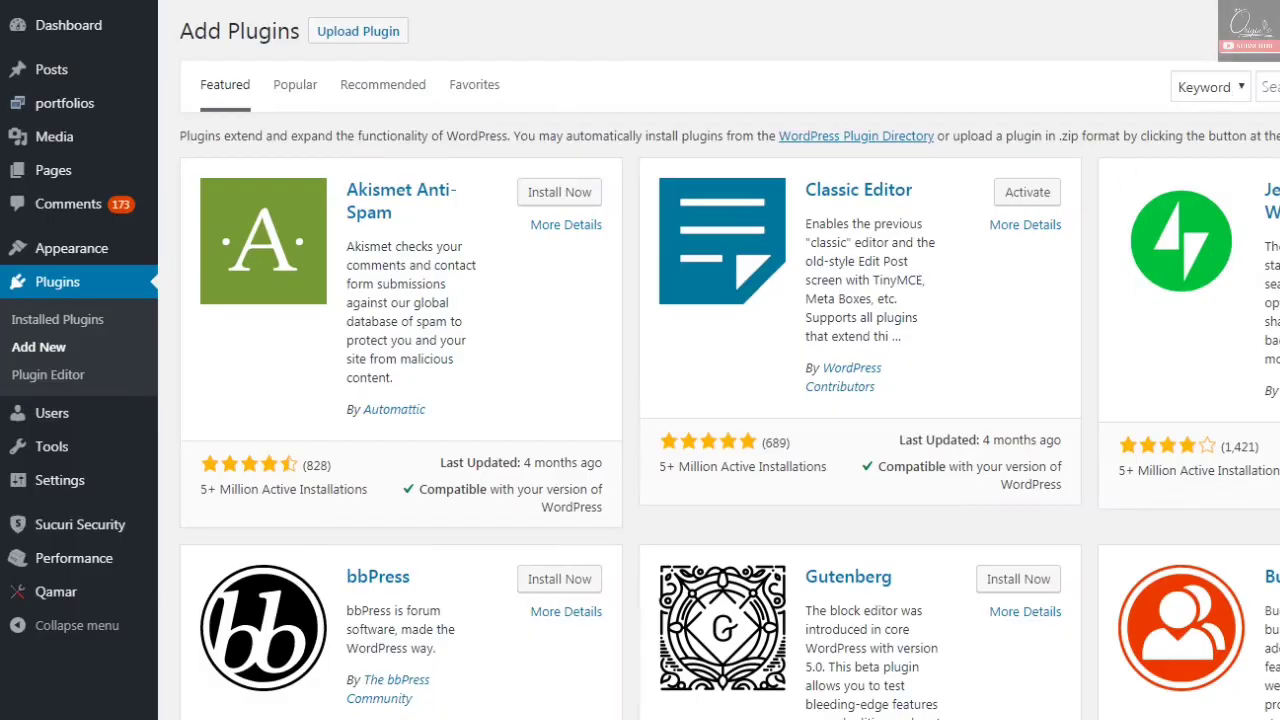
left_click(1268, 87)
type("elementor")
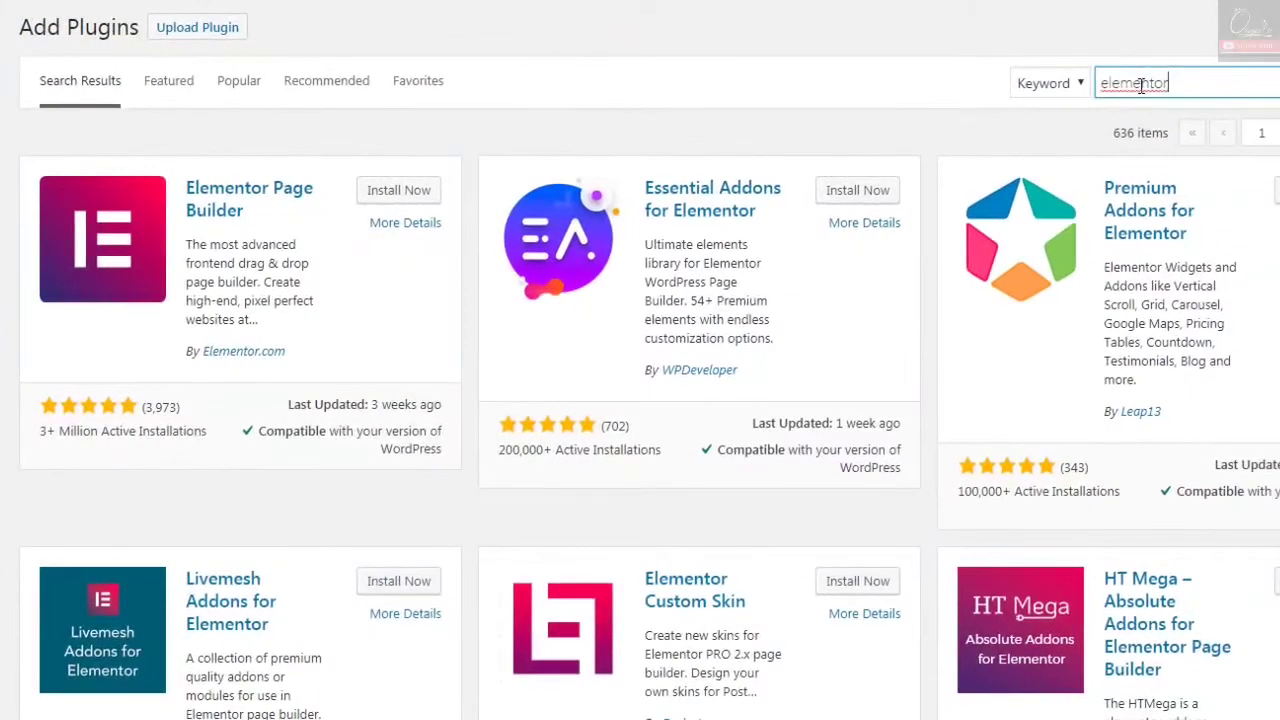
left_click(398, 190)
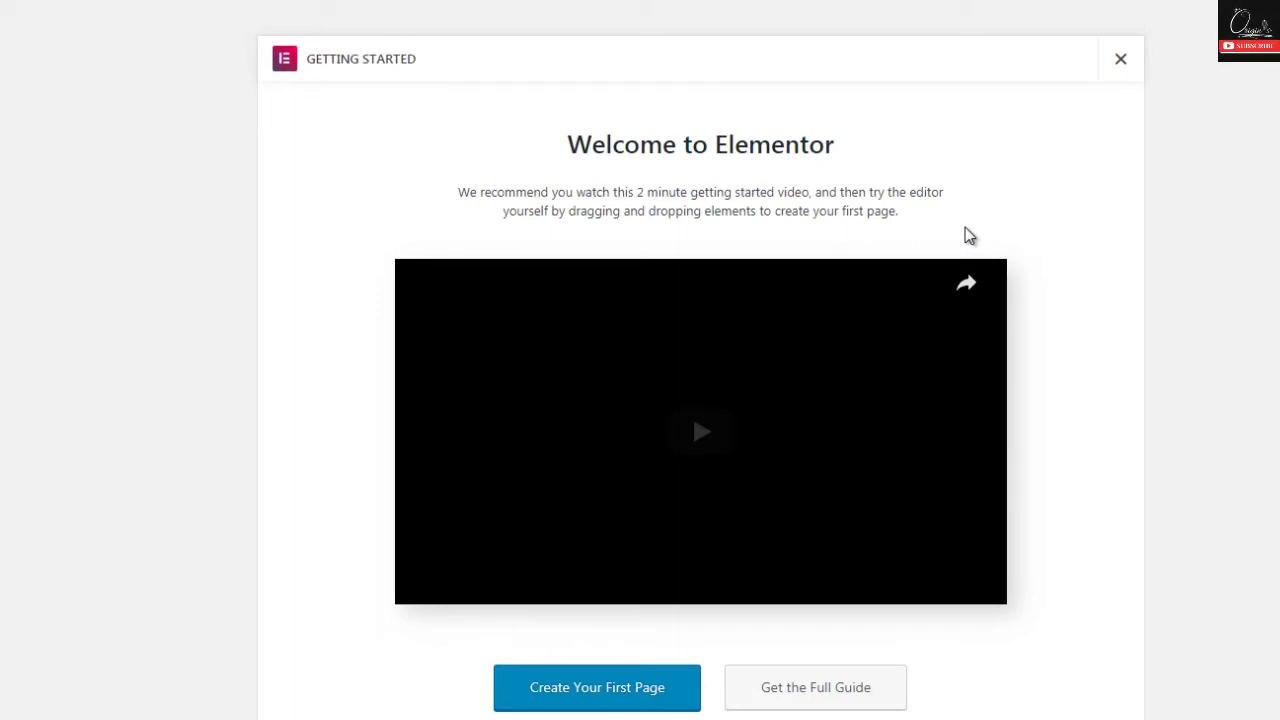
- Start creating the first page from Elementor's getting started screen
scroll(692, 413, "down", 2)
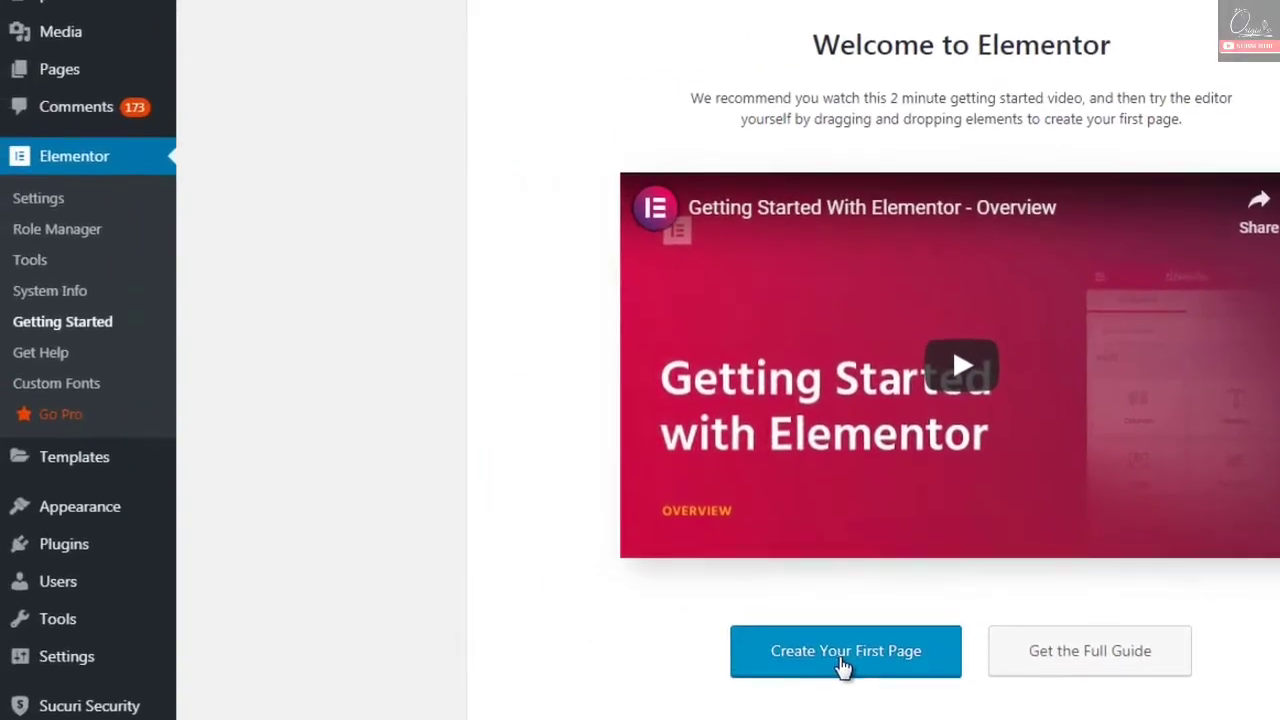
left_click(646, 615)
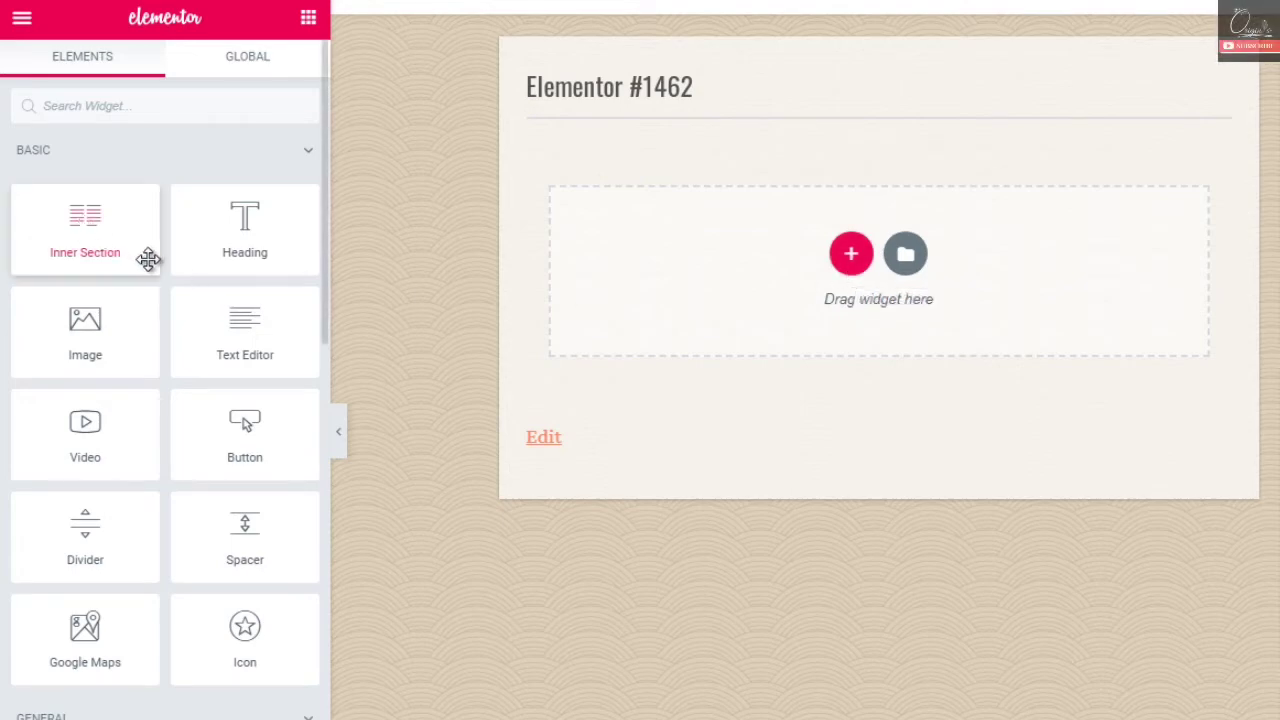
- Browse the Basic and General widgets and add a Progress Bar widget to the empty page
left_click_drag(323, 283, 326, 327)
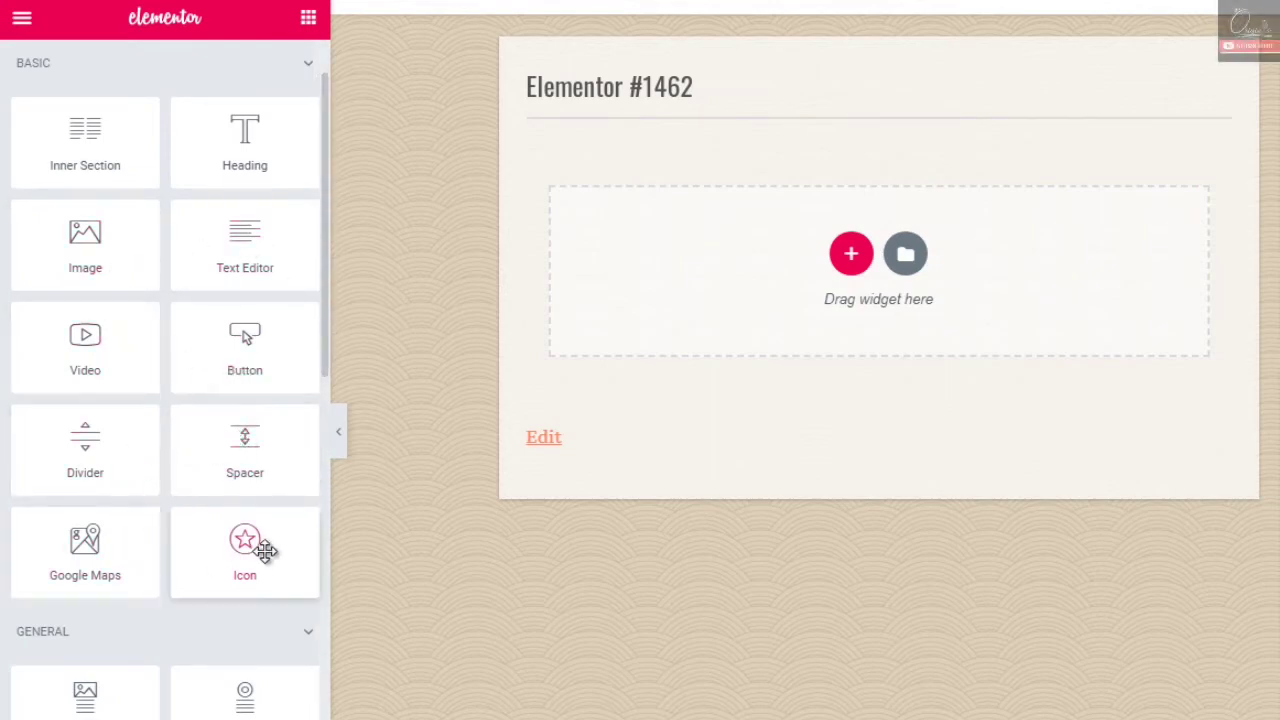
left_click_drag(323, 340, 320, 420)
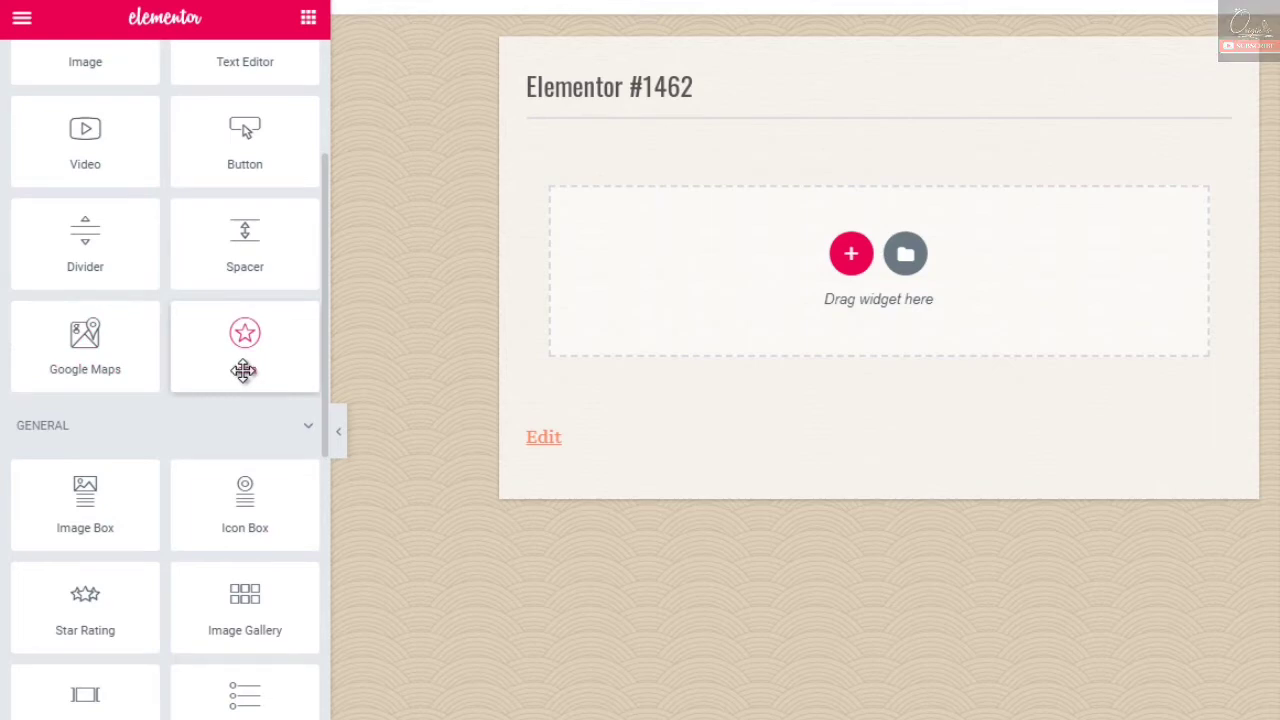
left_click_drag(322, 342, 320, 429)
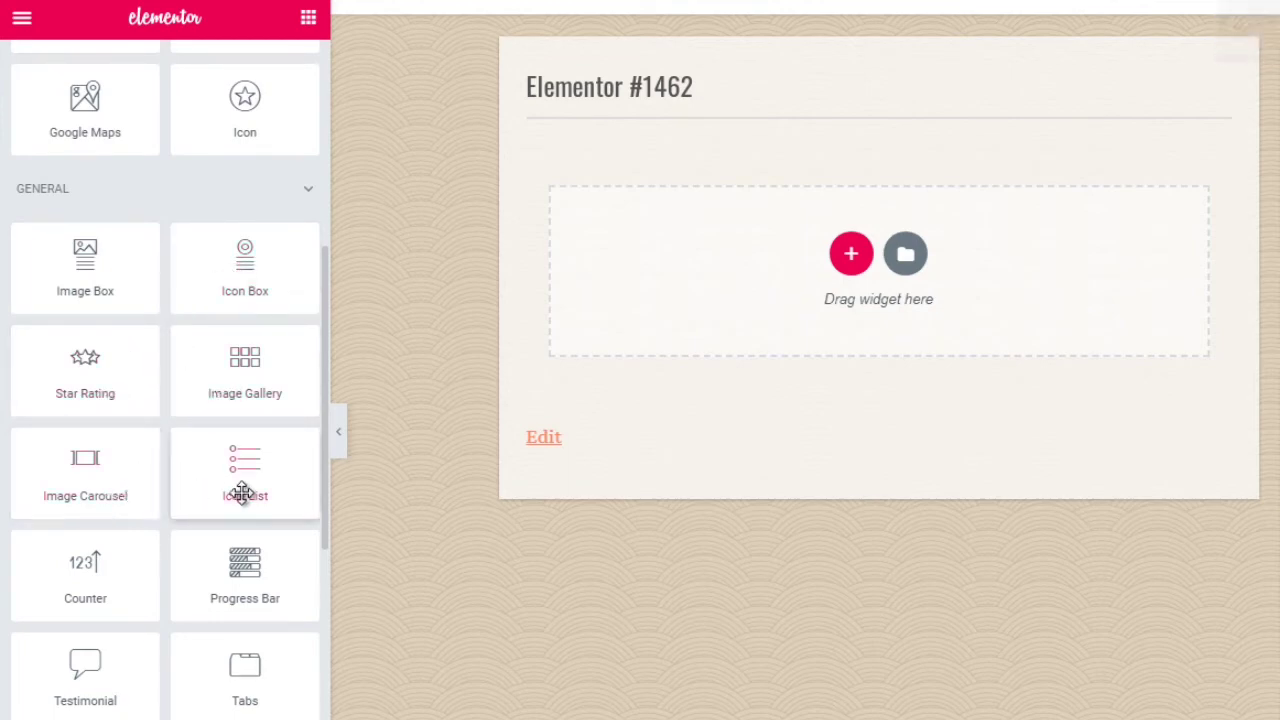
left_click_drag(320, 486, 322, 533)
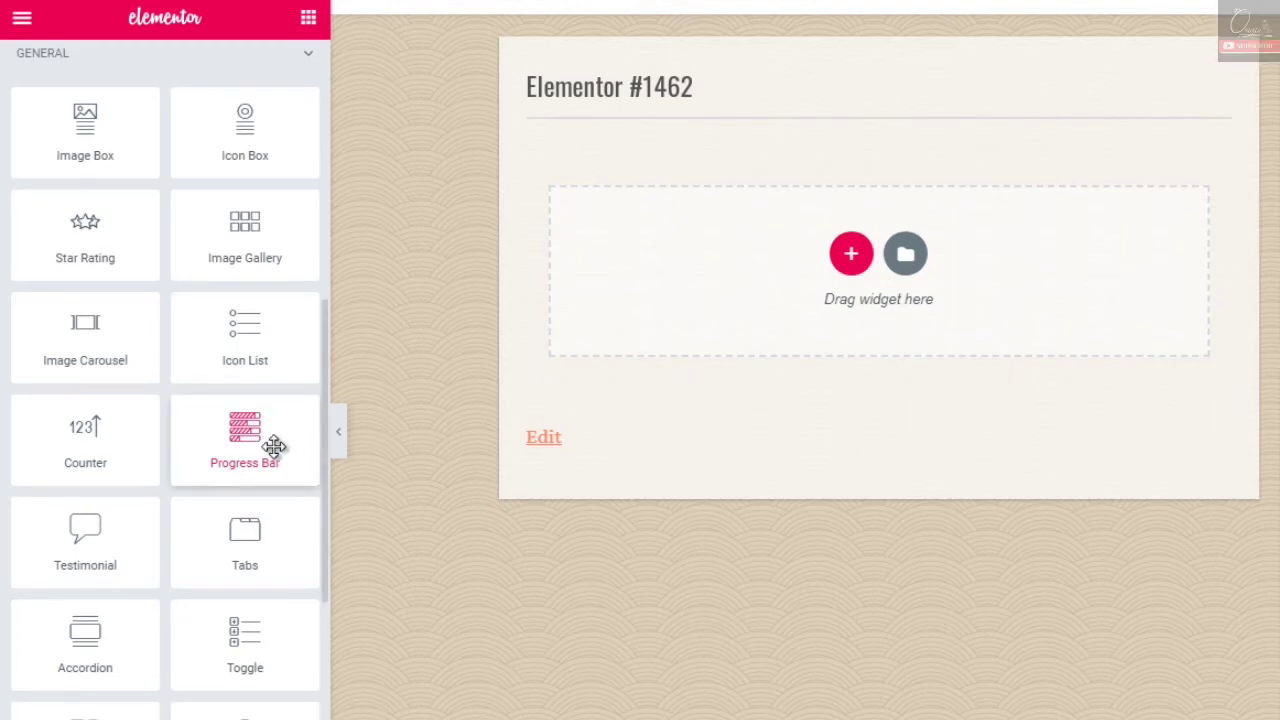
left_click_drag(274, 446, 890, 252)
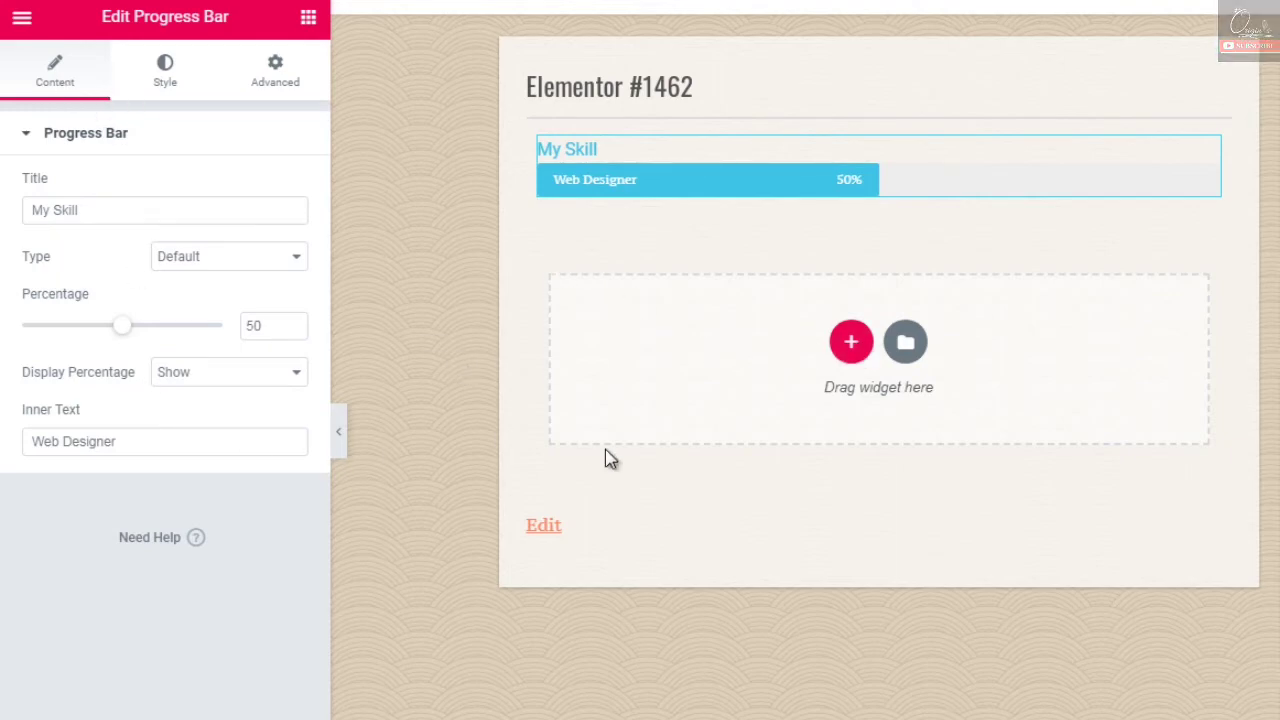
- Add a section with two equal columns below the progress bar and place a Heading widget in its first column
left_click(853, 345)
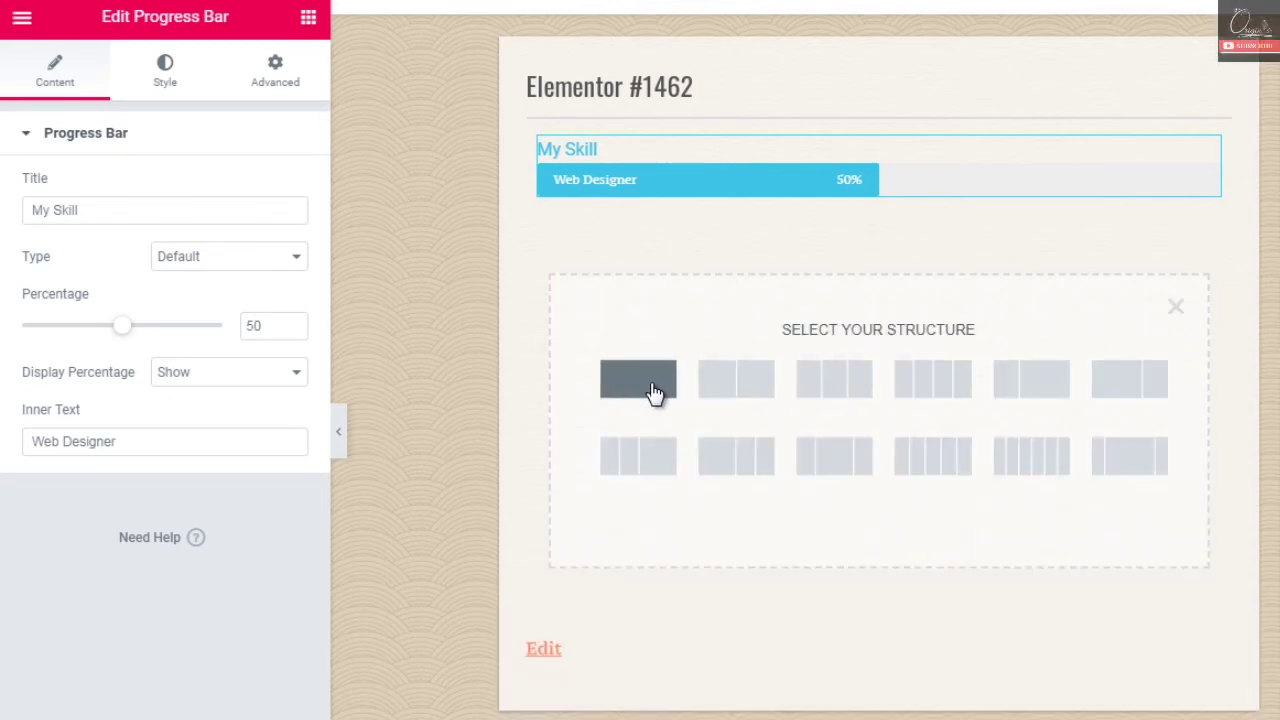
left_click(718, 388)
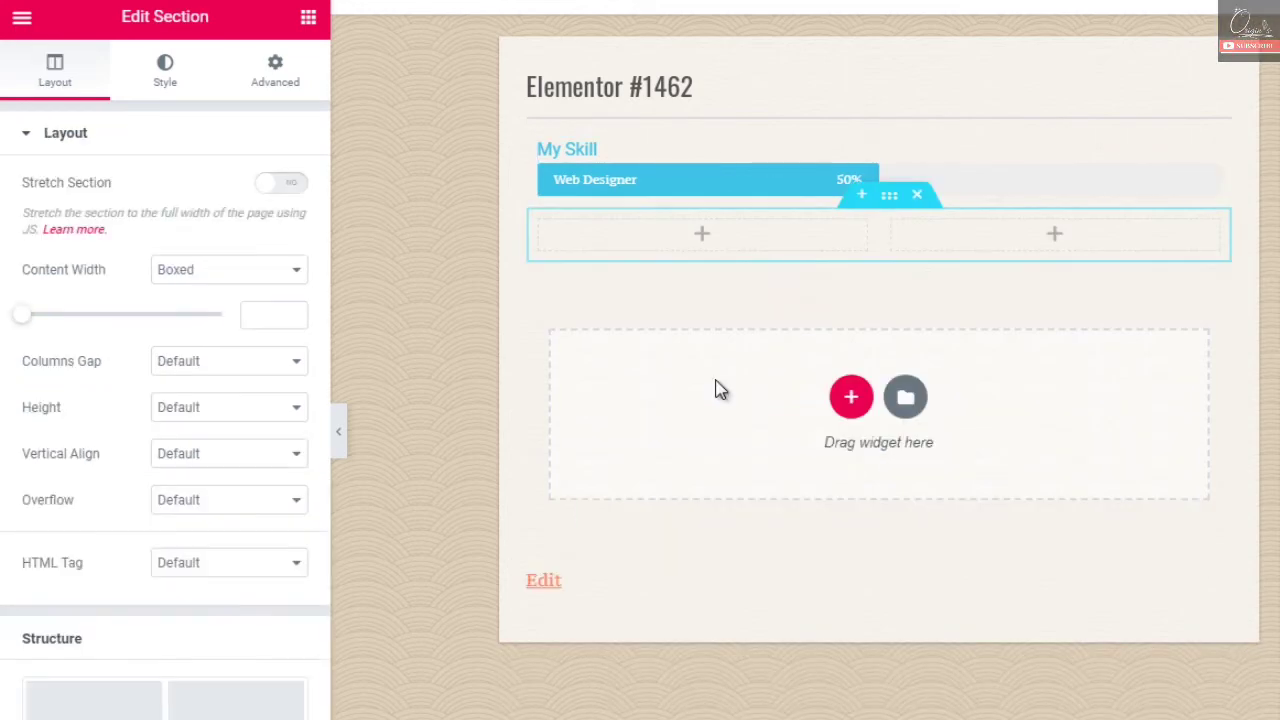
left_click(712, 238)
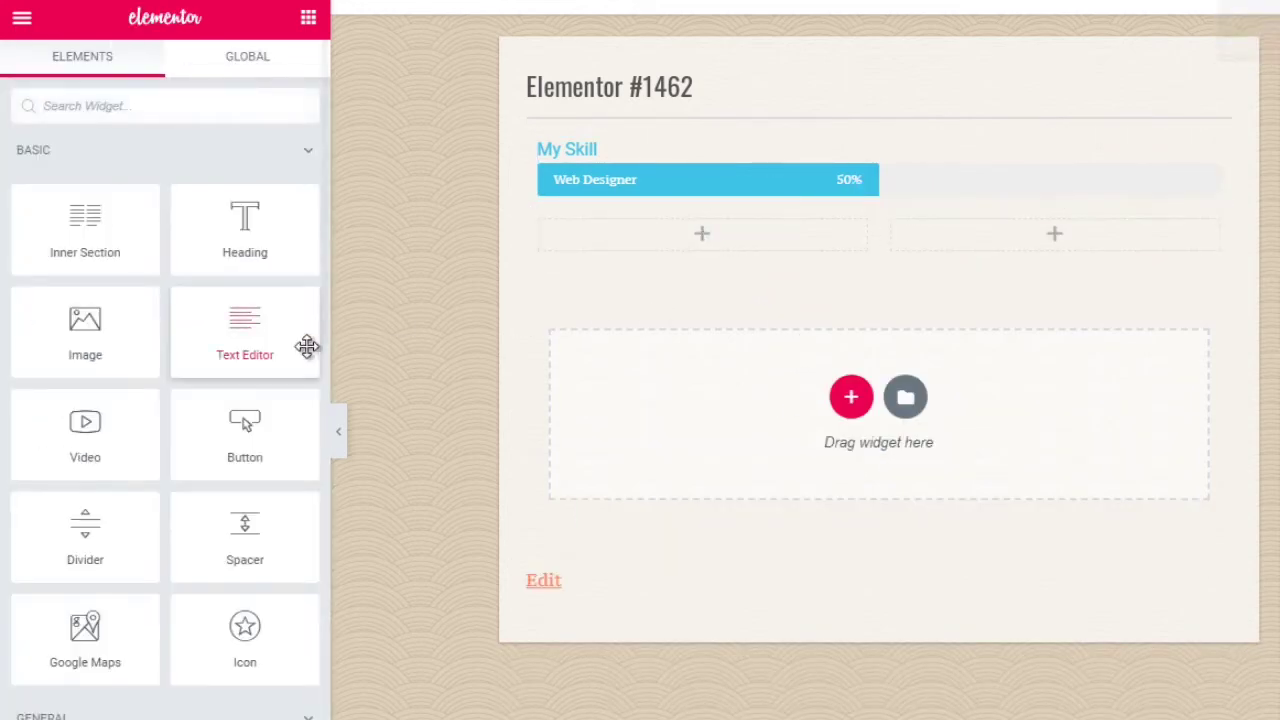
left_click_drag(295, 242, 632, 236)
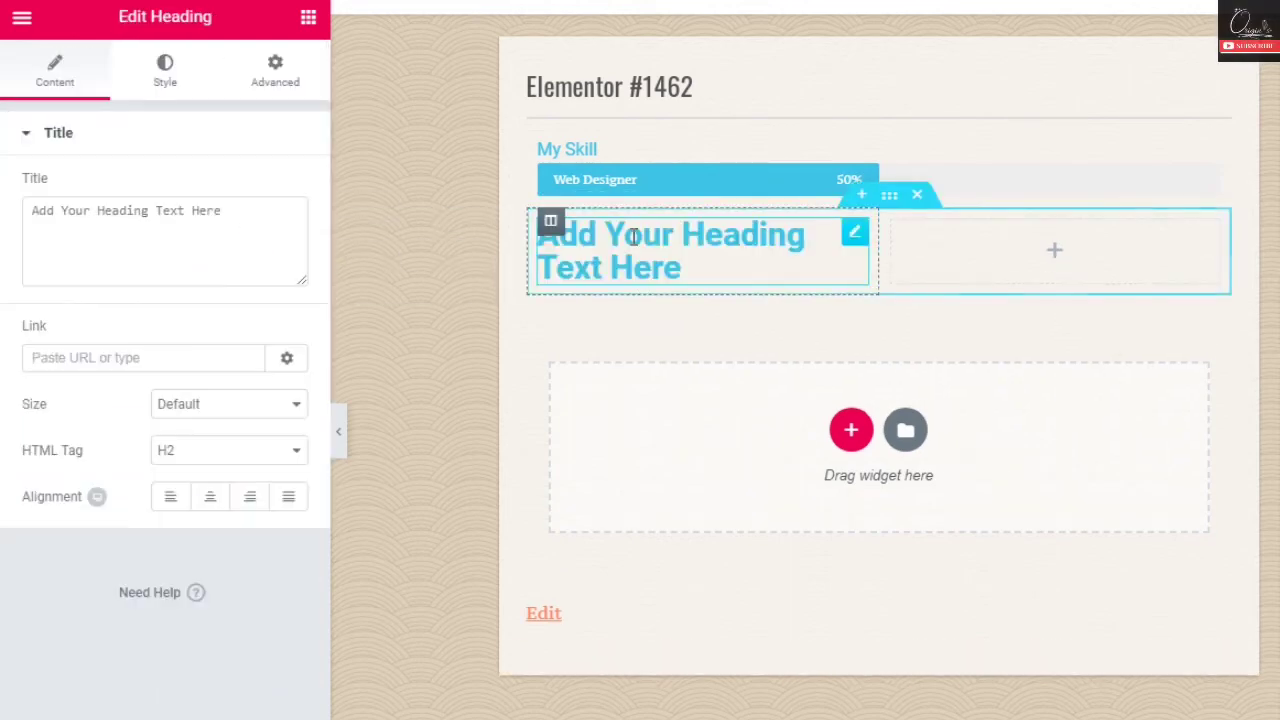
- Place an Image widget in the empty second column beside the heading
left_click(22, 17)
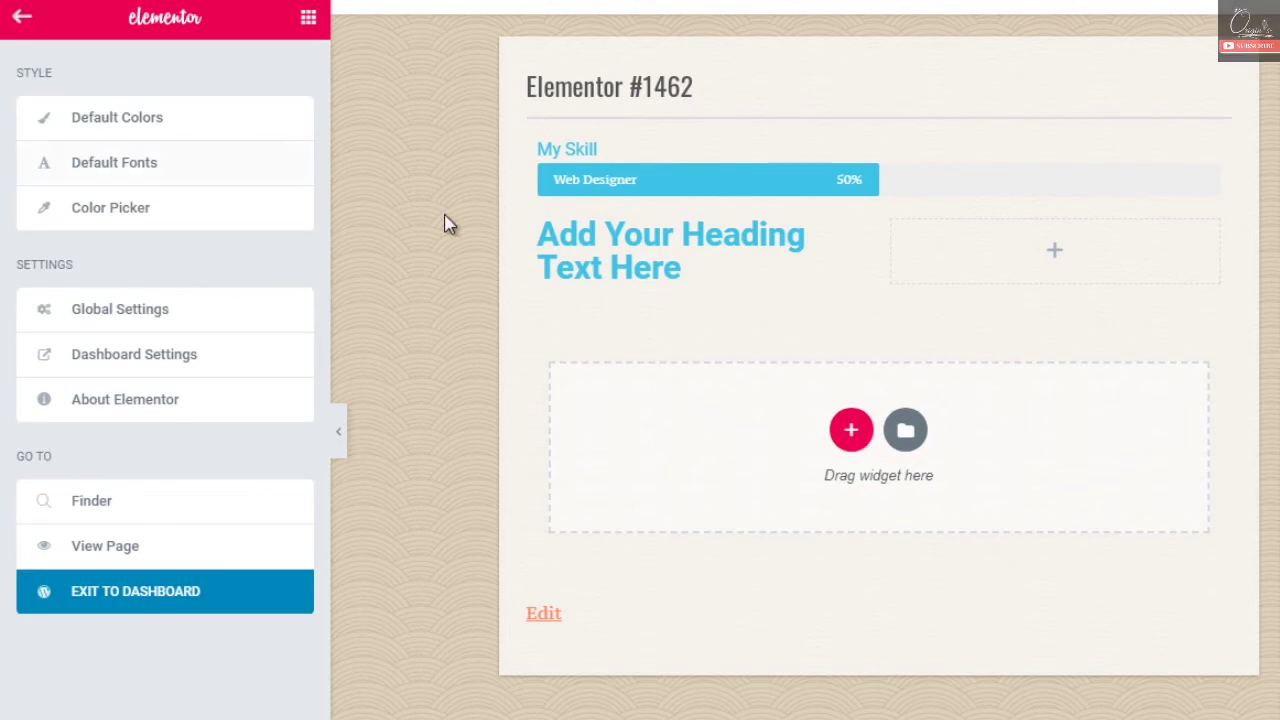
left_click(1056, 256)
left_click_drag(91, 346, 991, 262)
left_click(447, 388)
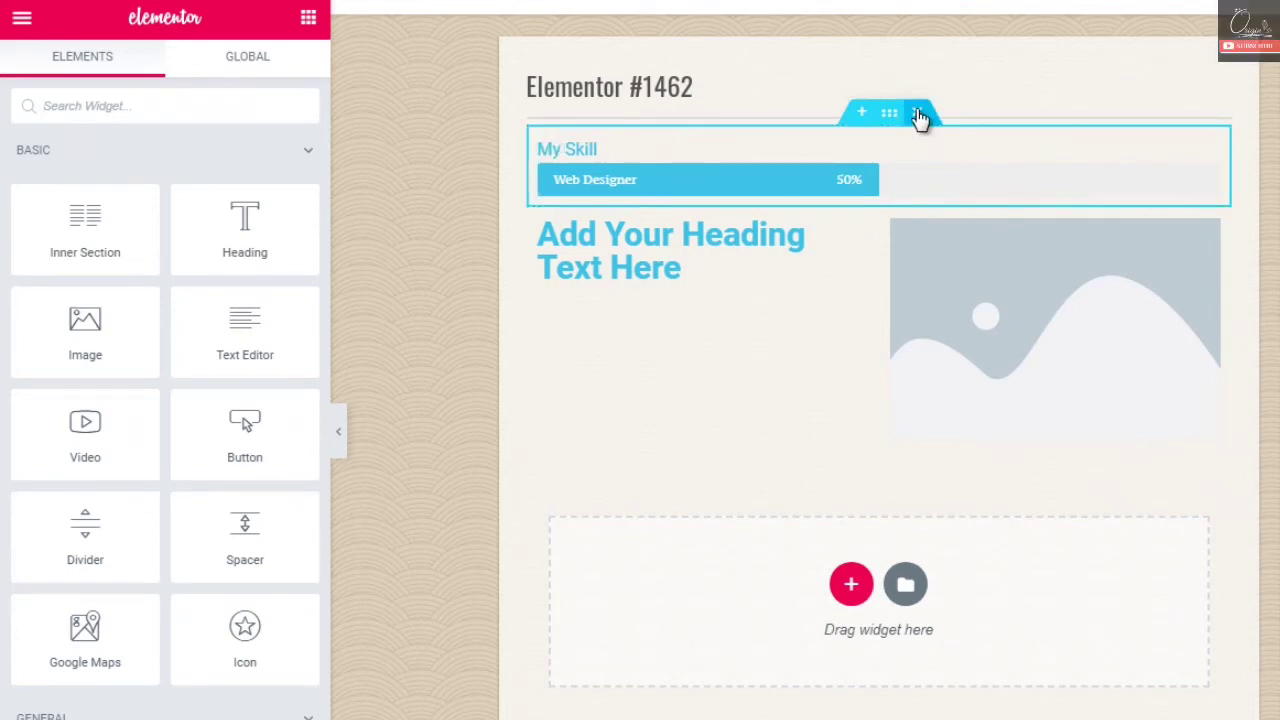
- Delete the progress bar section and the two-column section holding the heading and image
left_click(916, 113)
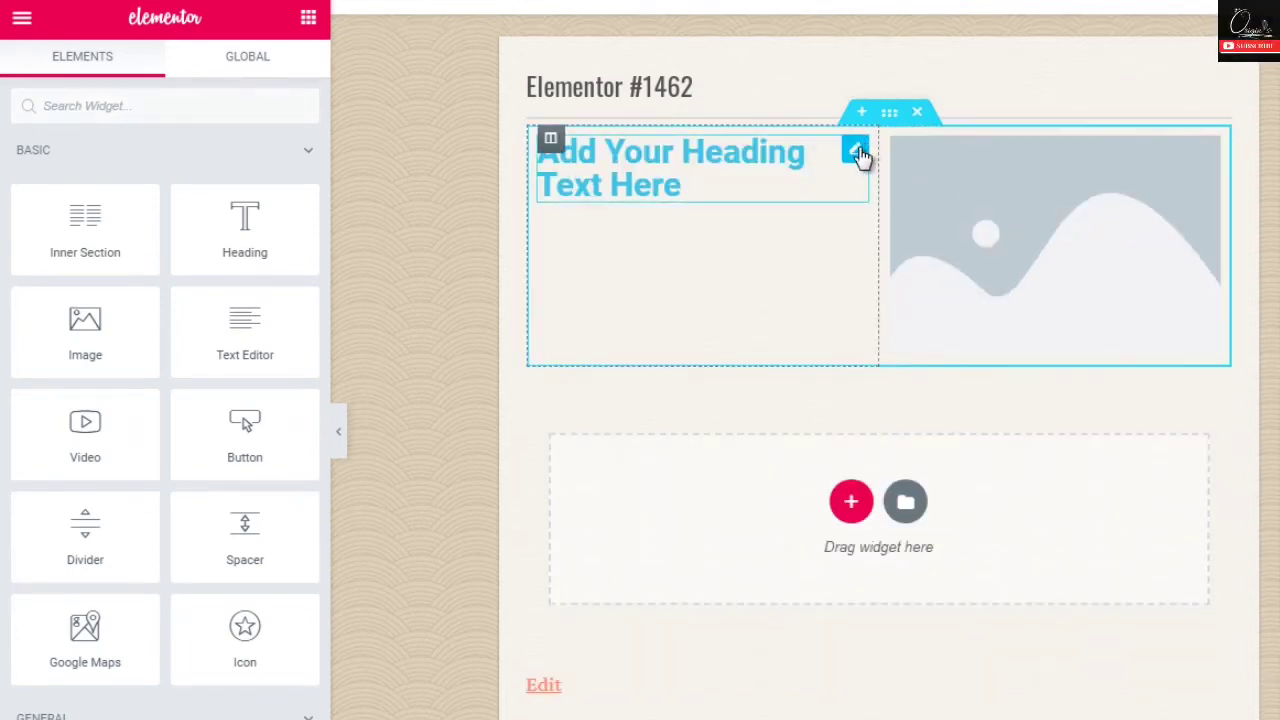
left_click(918, 113)
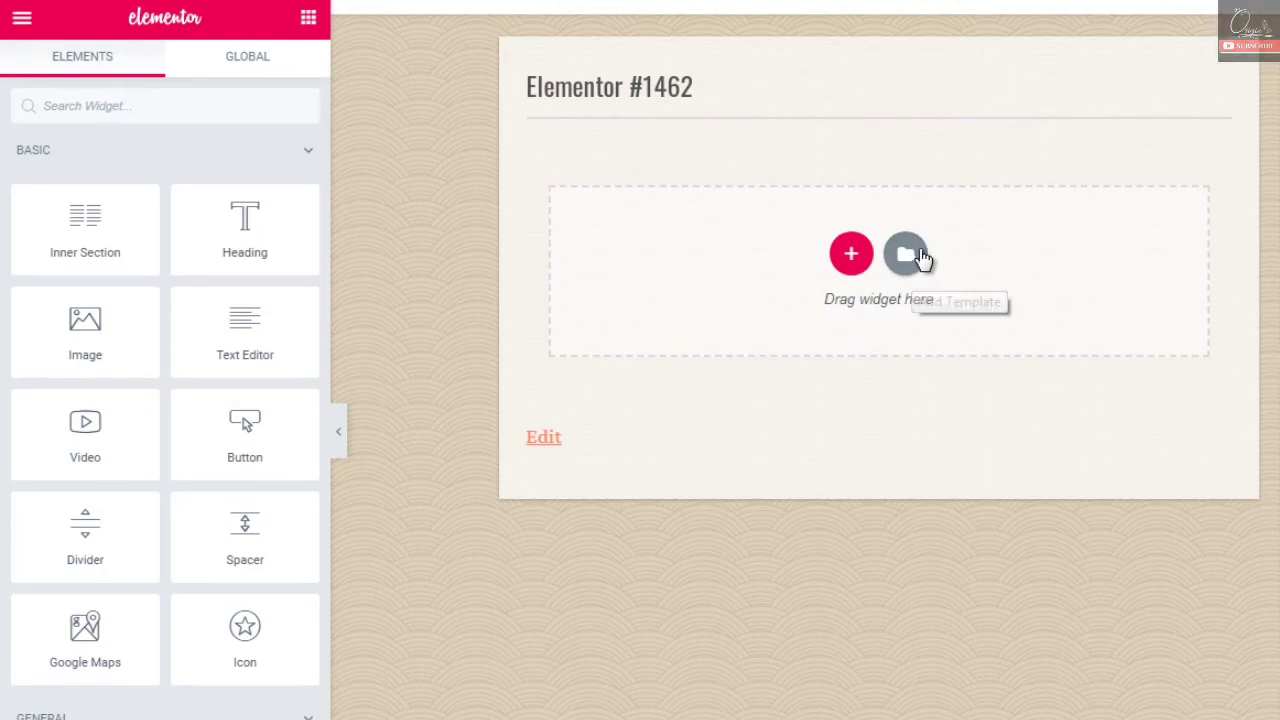
- Open the template library, look over the saved templates and blocks, and show the page templates
left_click(905, 256)
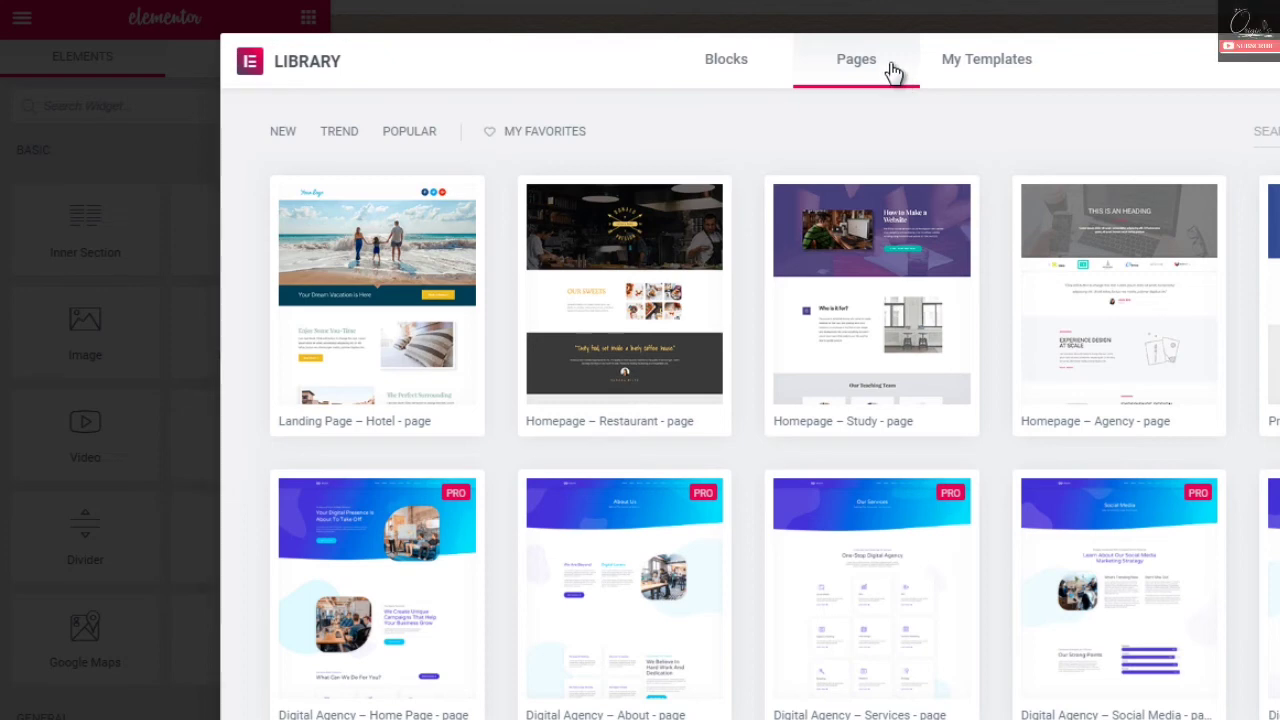
left_click(978, 70)
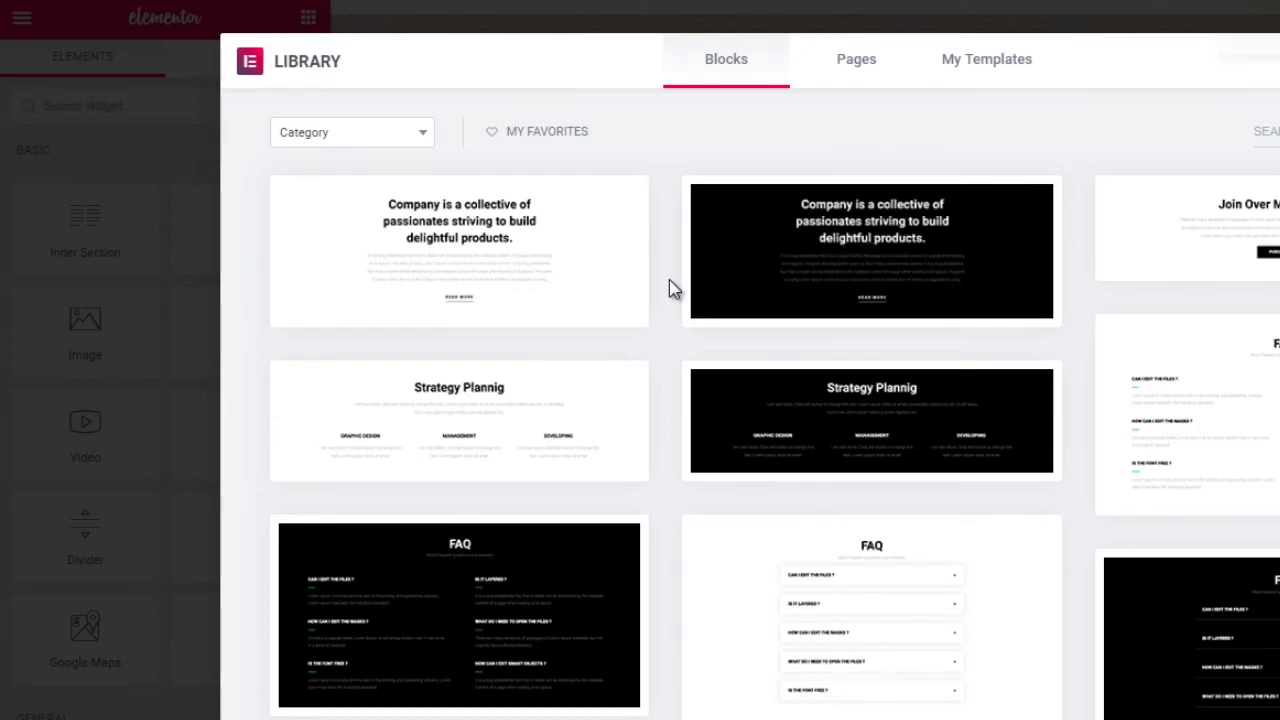
left_click(857, 72)
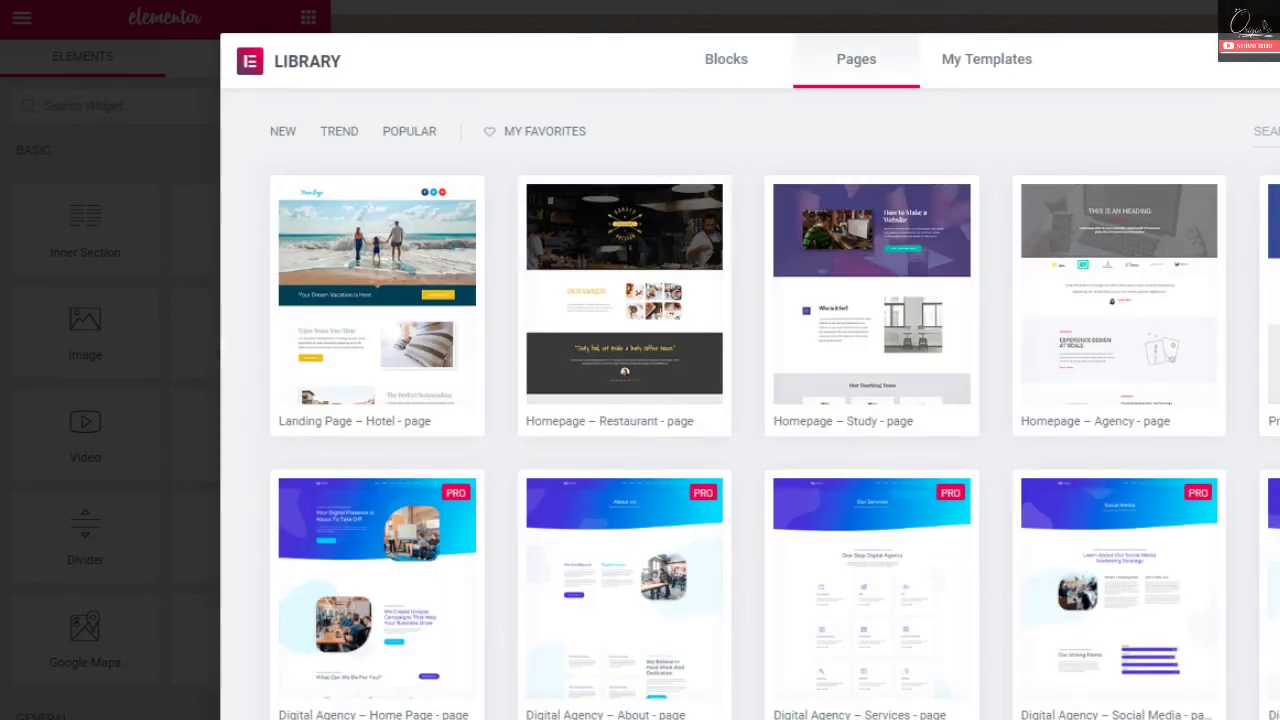
- Examine the range of page templates, including homepage, landing, contact, services, pricing and coming soon designs
scroll(750, 400, "down", 10)
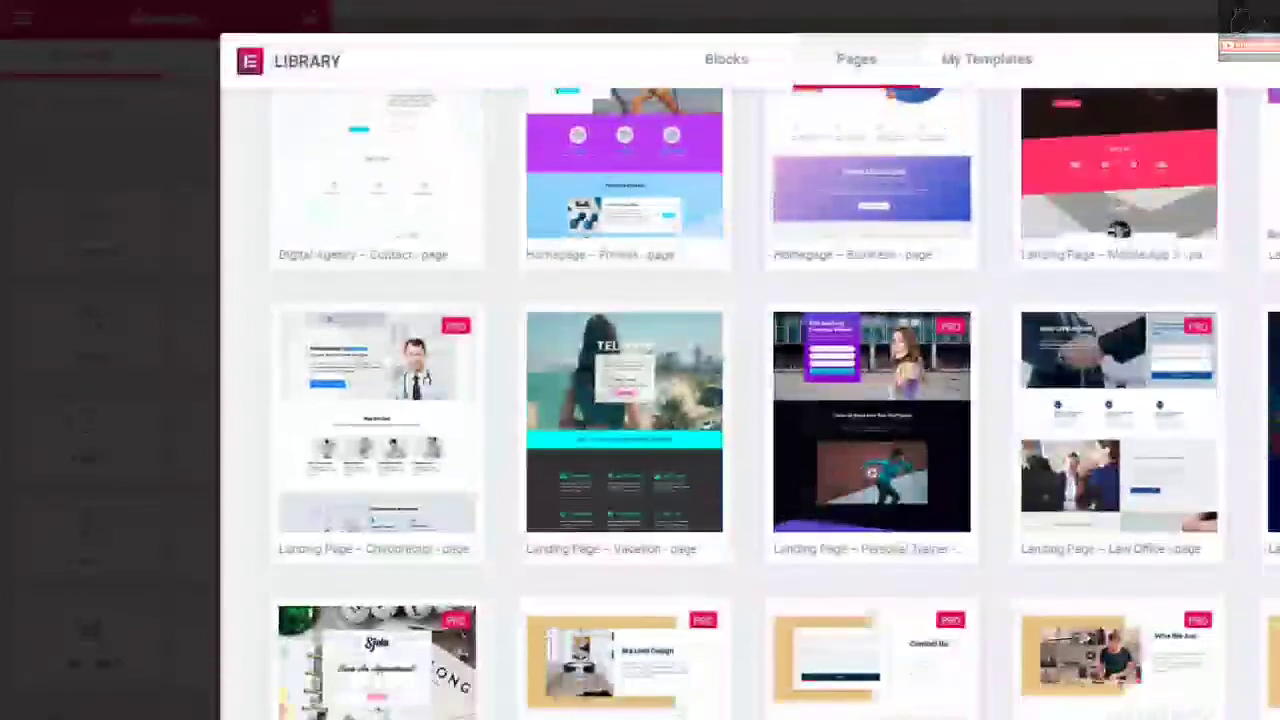
scroll(750, 400, "down", 10)
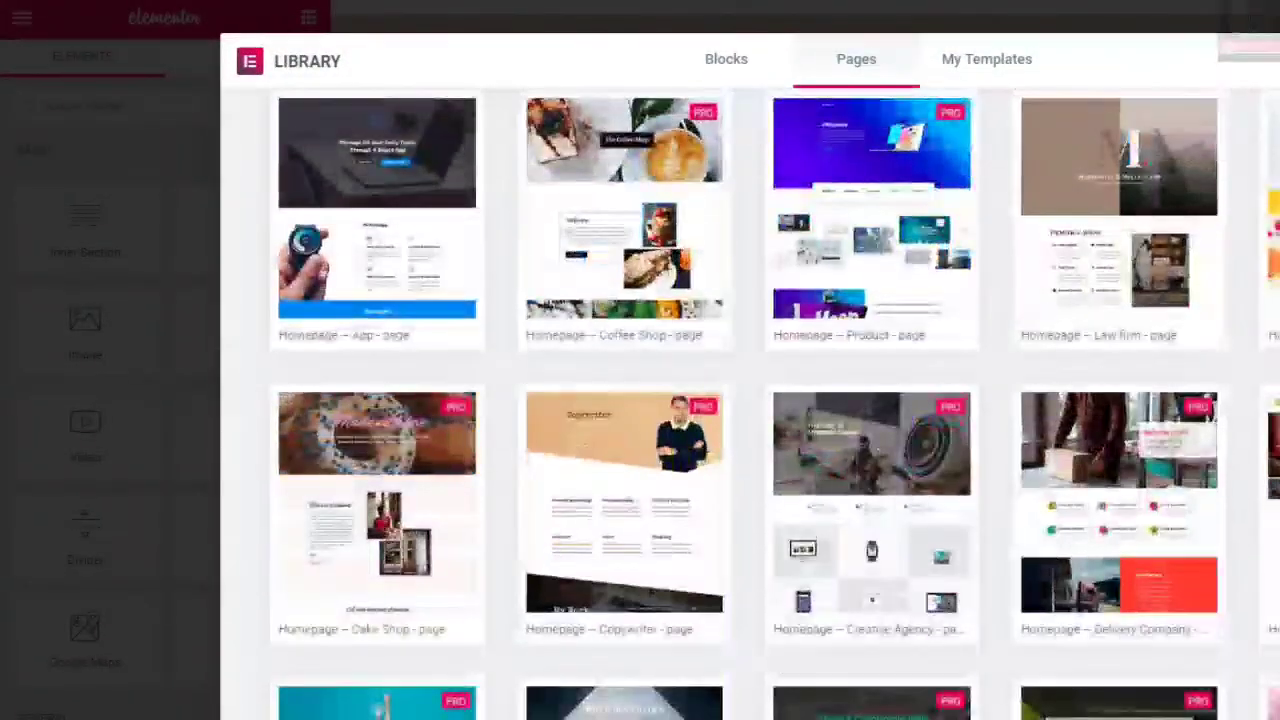
scroll(750, 400, "down", 10)
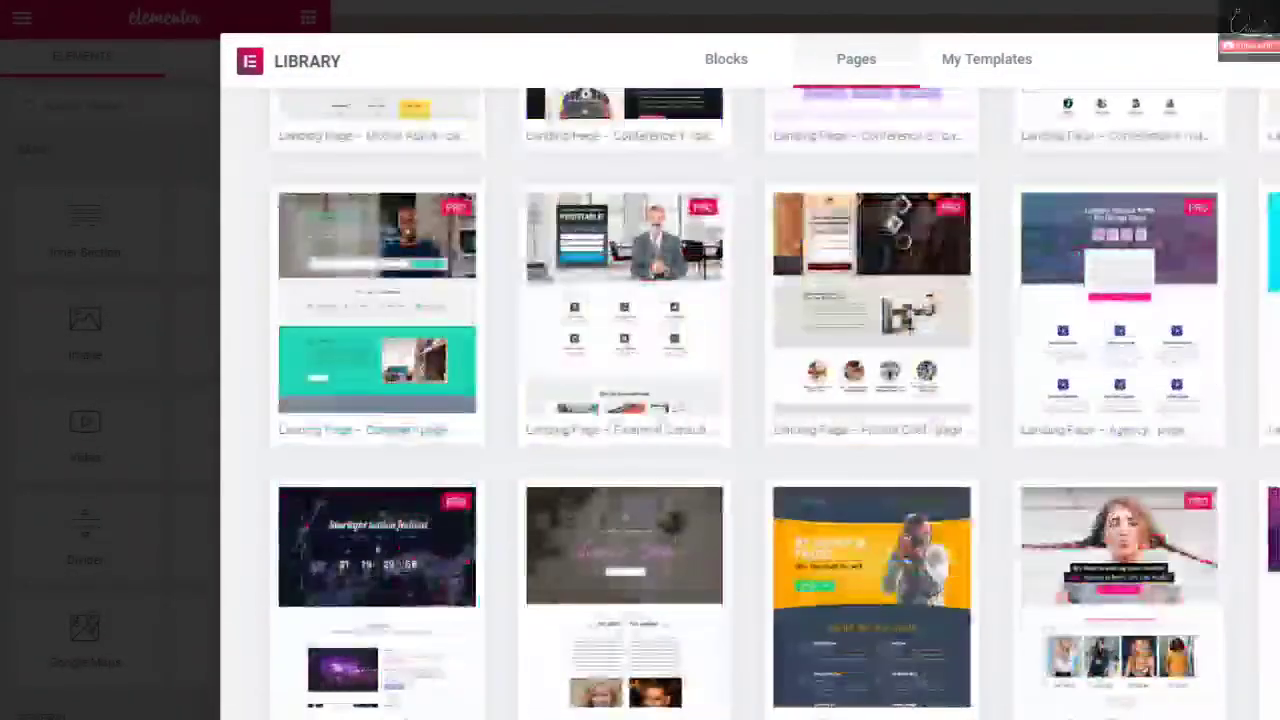
scroll(750, 400, "down", 5)
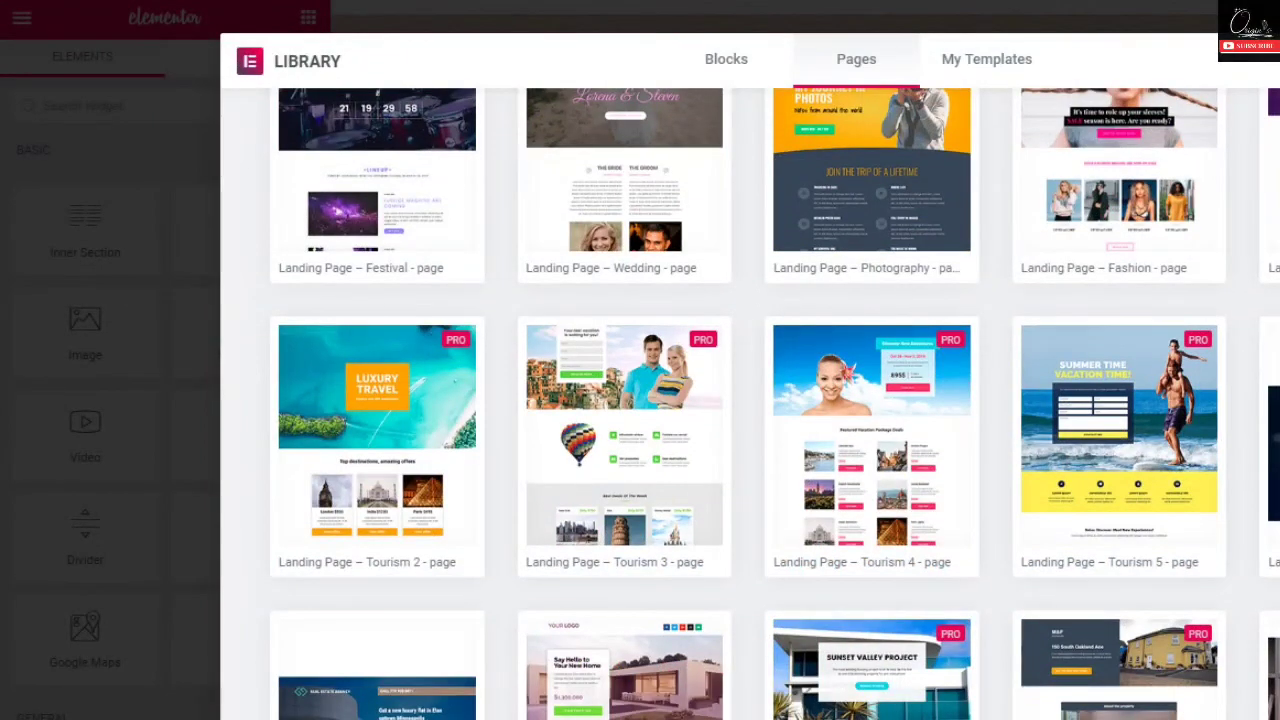
scroll(750, 400, "down", 10)
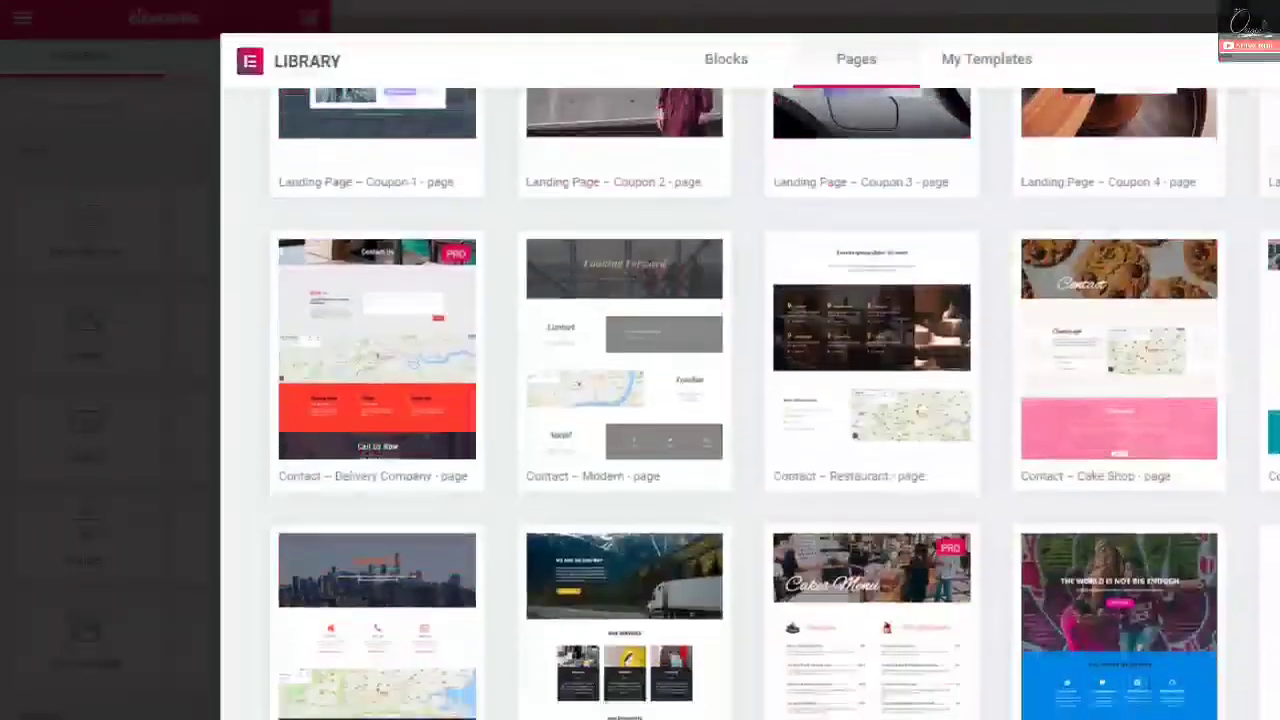
scroll(750, 400, "up", 1)
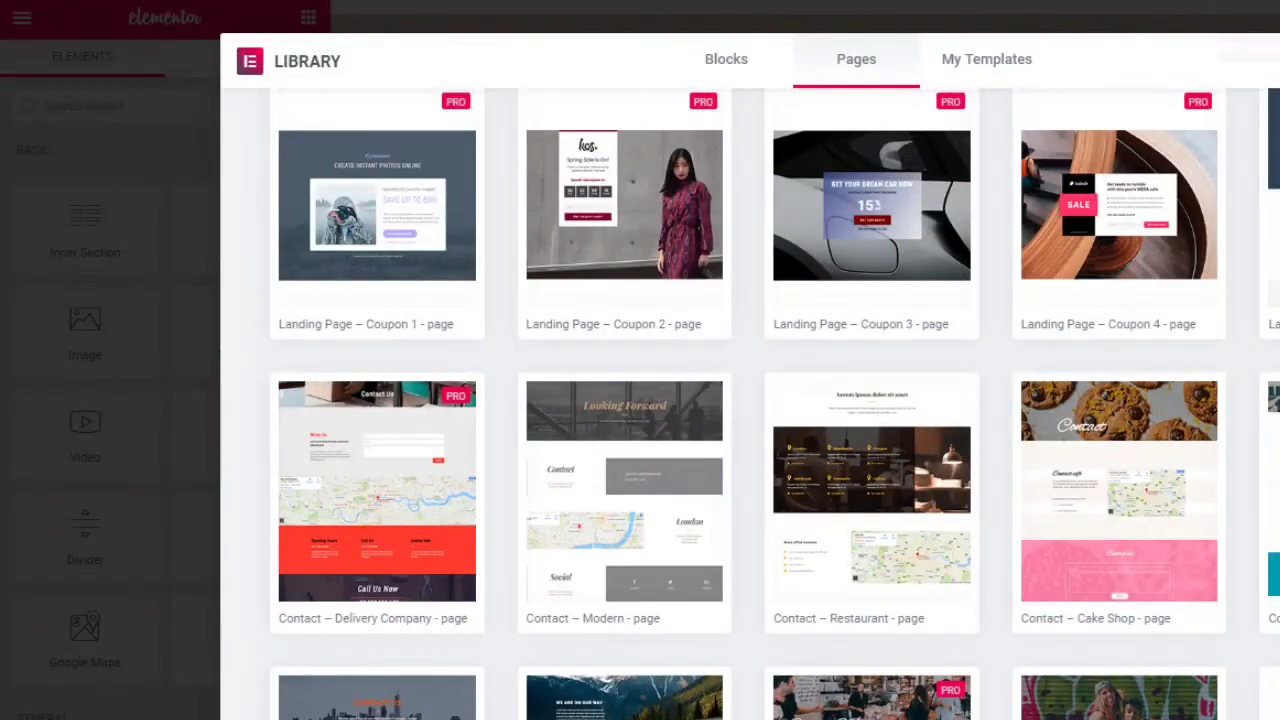
scroll(750, 400, "down", 9)
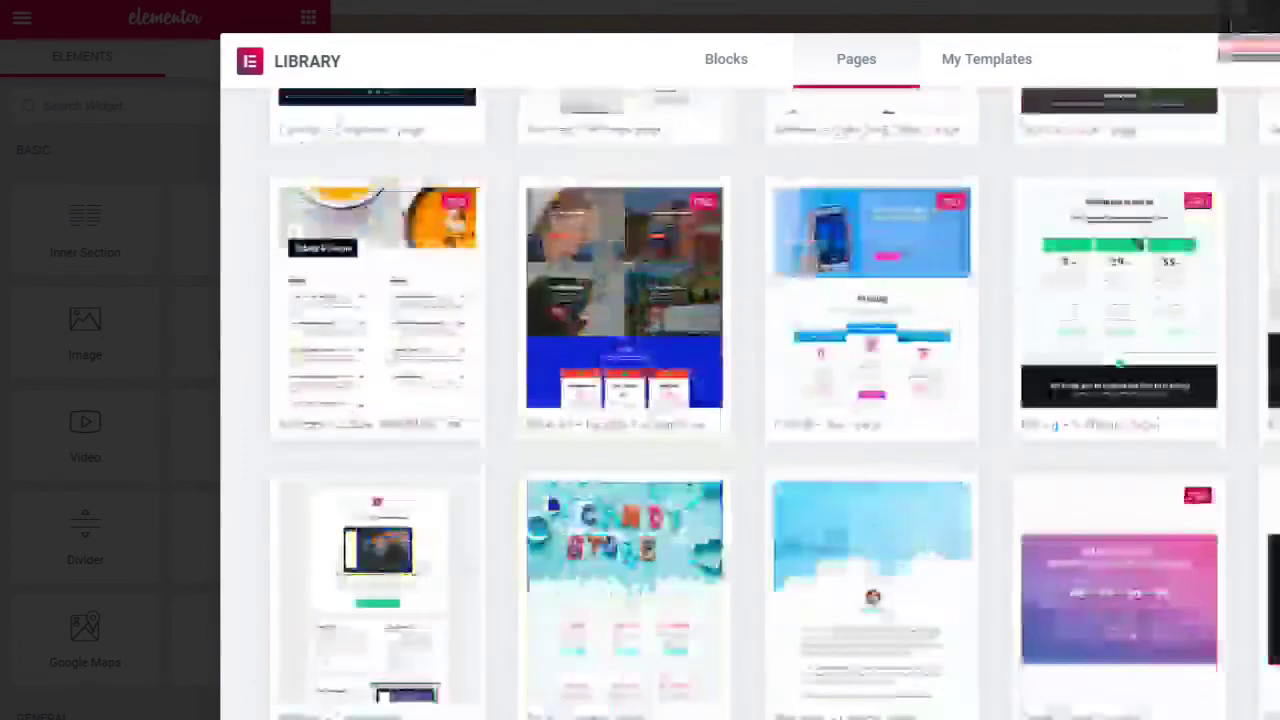
scroll(750, 400, "down", 2)
scroll(750, 400, "up", 2)
scroll(1150, 320, "up", 1)
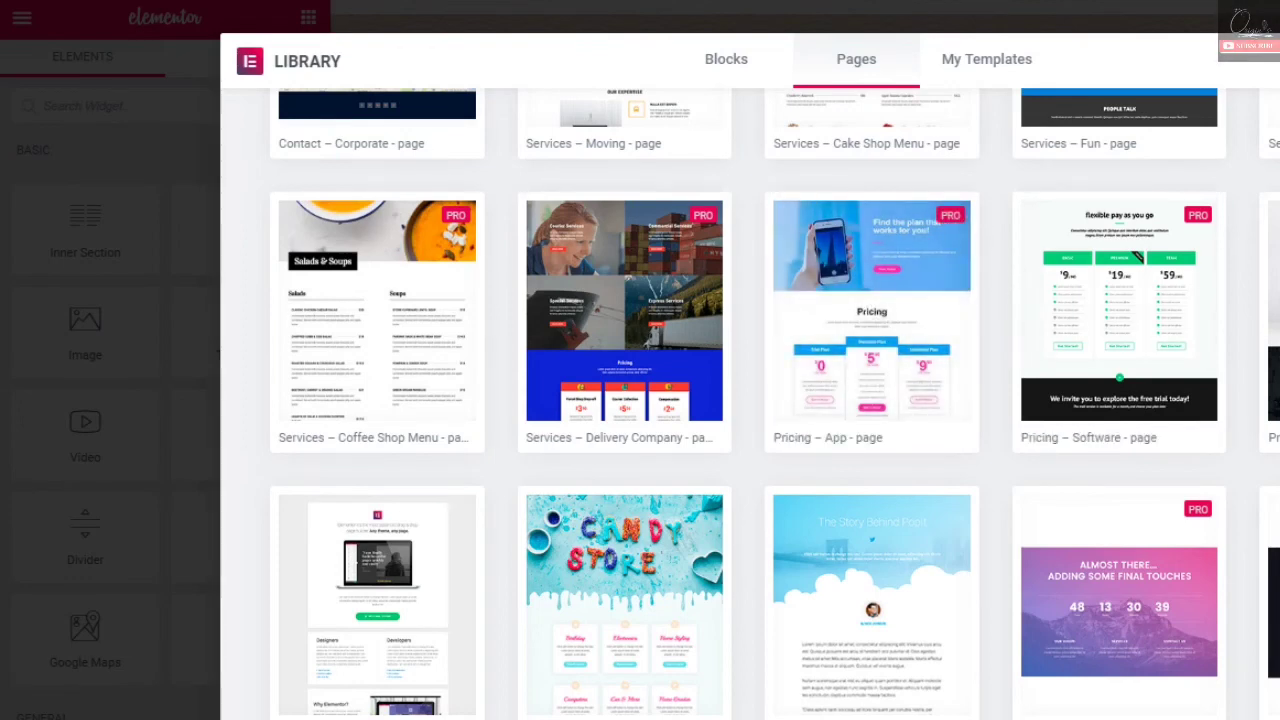
scroll(775, 404, "down", 5)
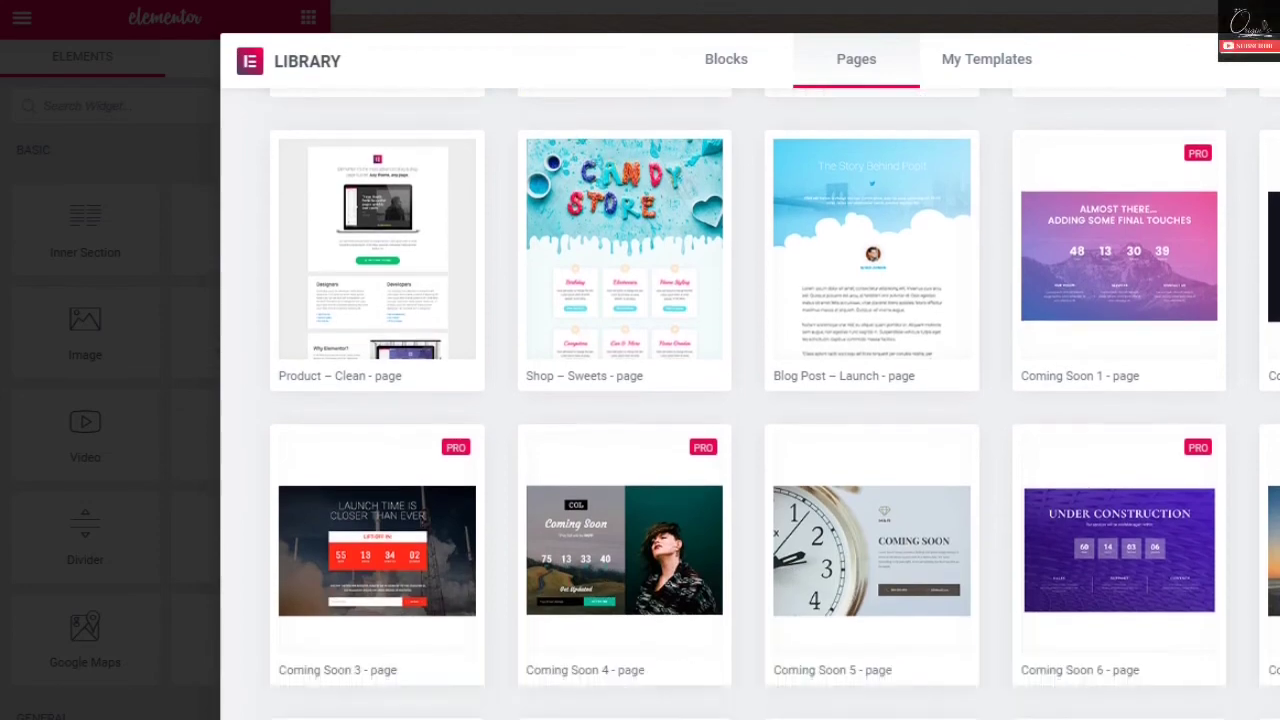
scroll(966, 450, "down", 2)
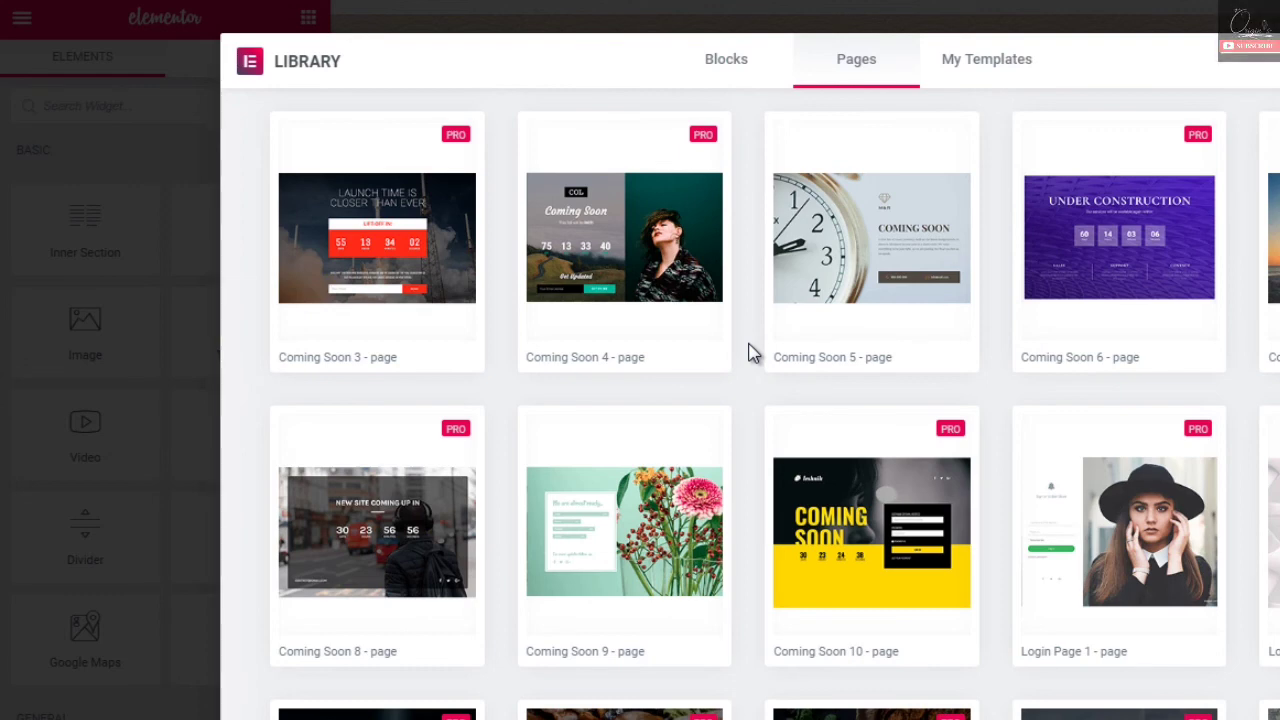
- Insert the Coming Soon 5 page template into the page
mouse_move(659, 263)
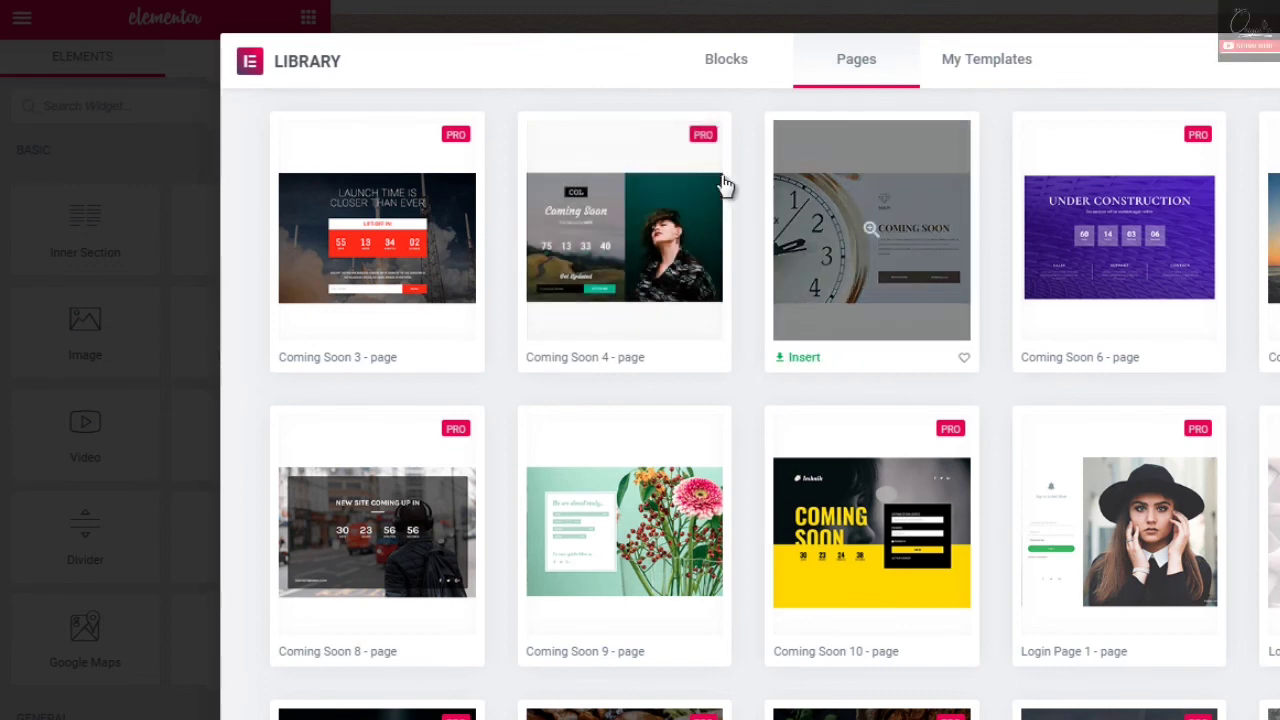
mouse_move(940, 318)
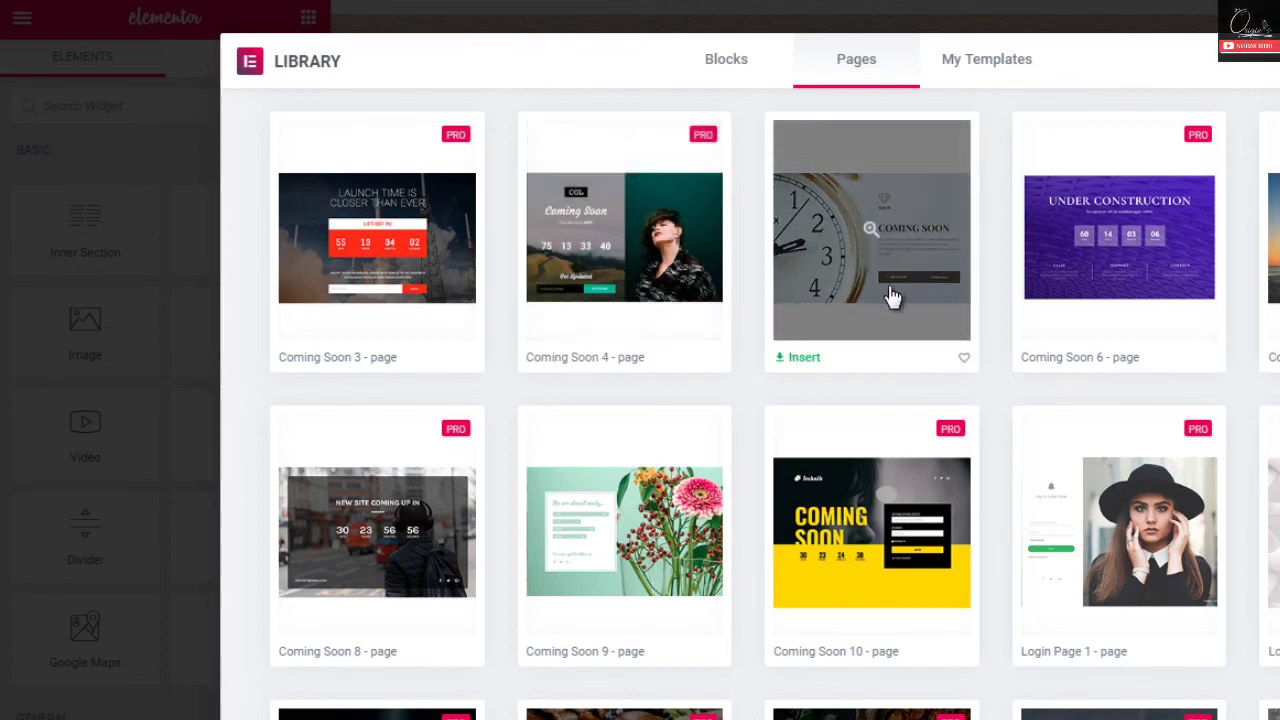
left_click(803, 358)
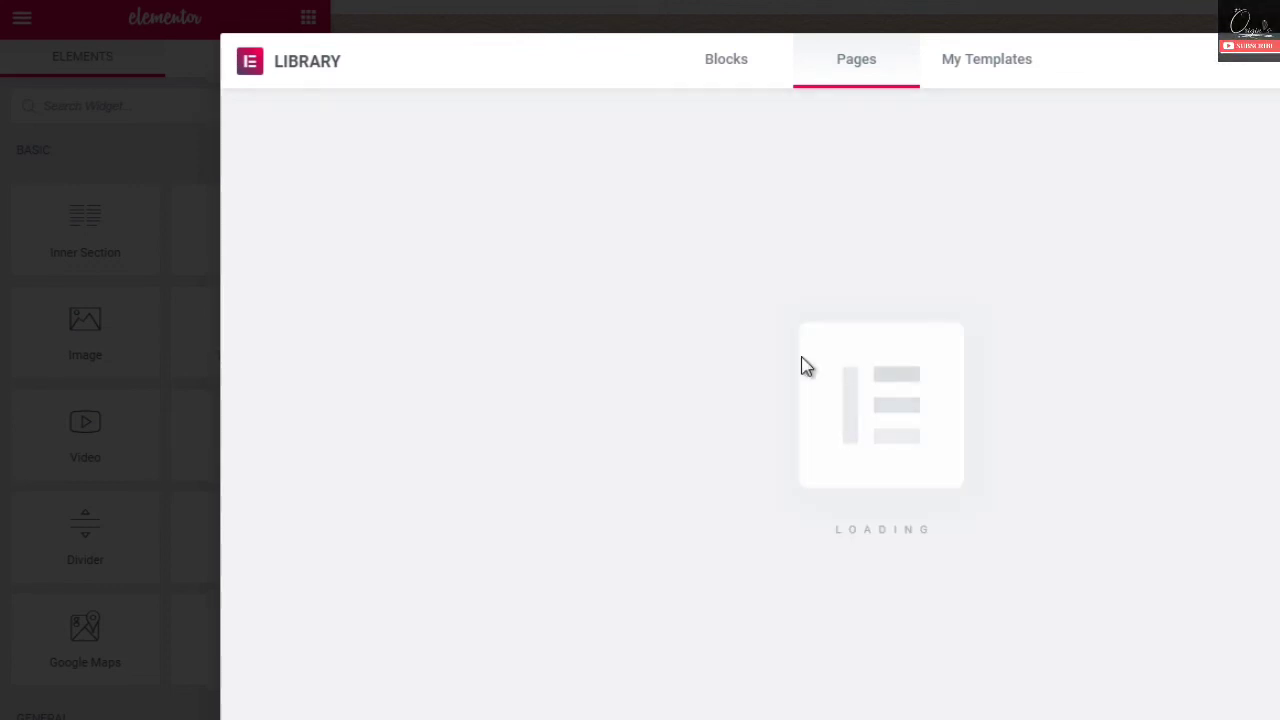